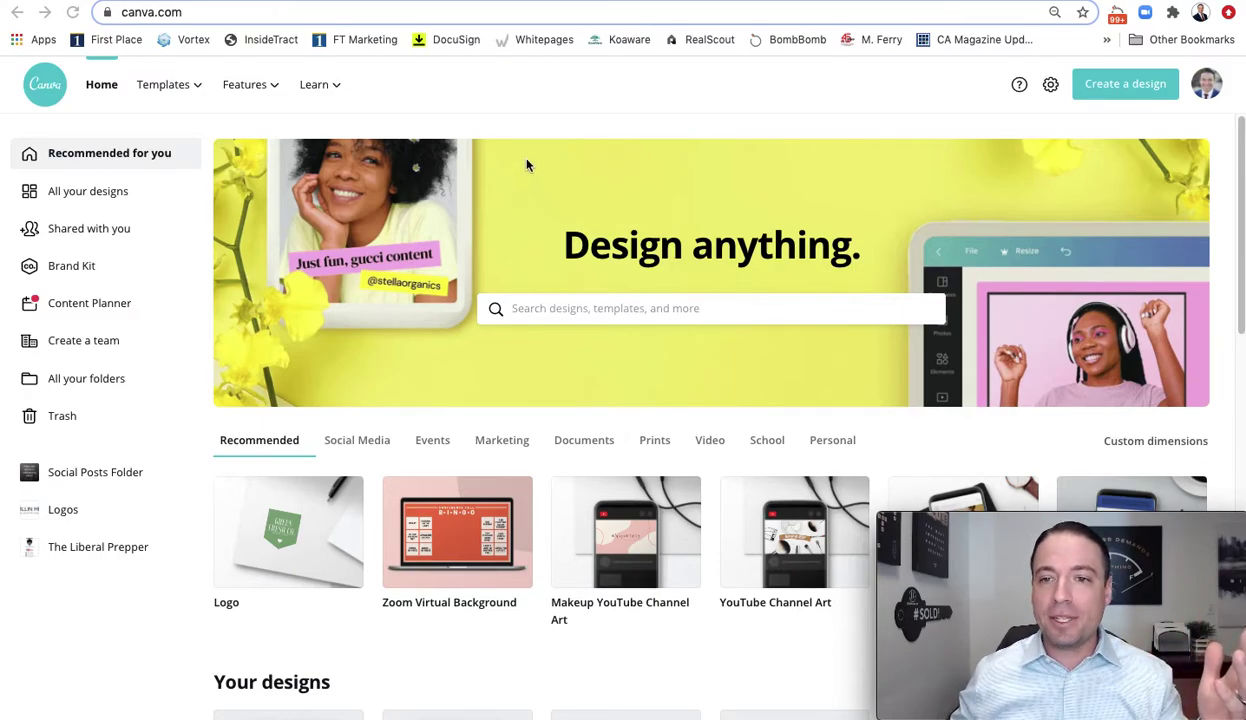
Start a blank 500 × 500 px Logo design from Create a design
{"action": "left_click", "coordinate": [1117, 89]}
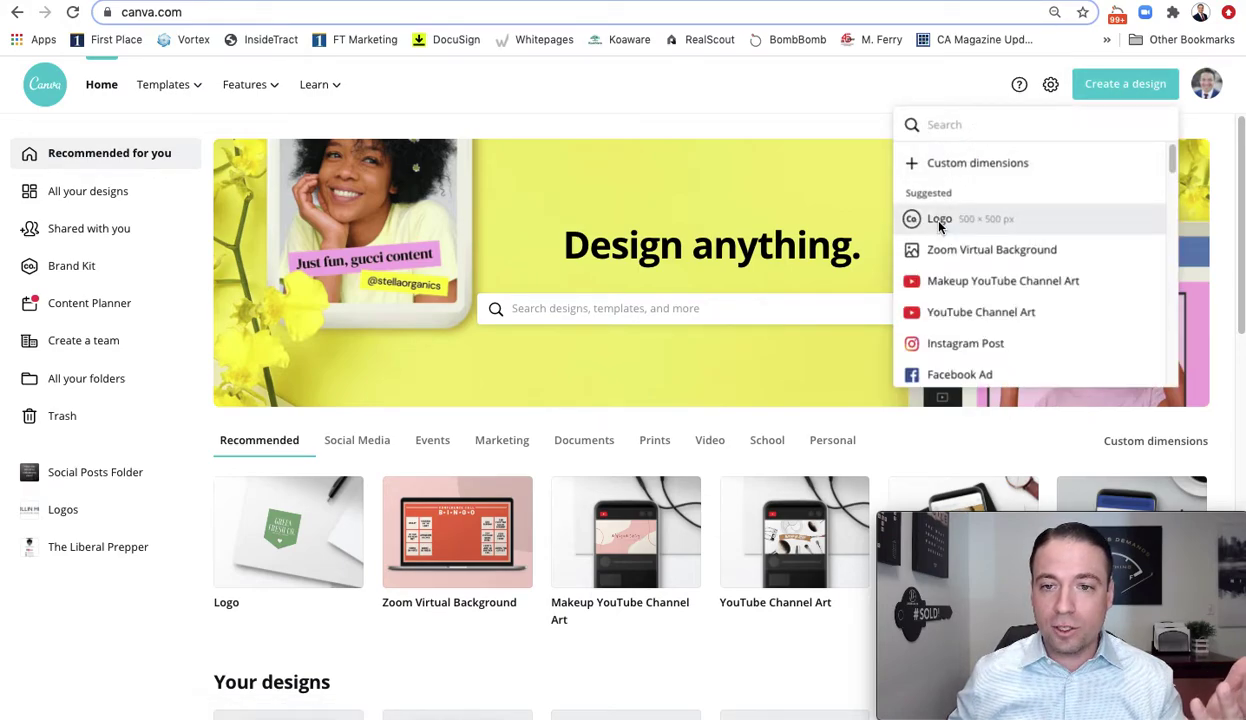
{"action": "left_click", "coordinate": [913, 217]}
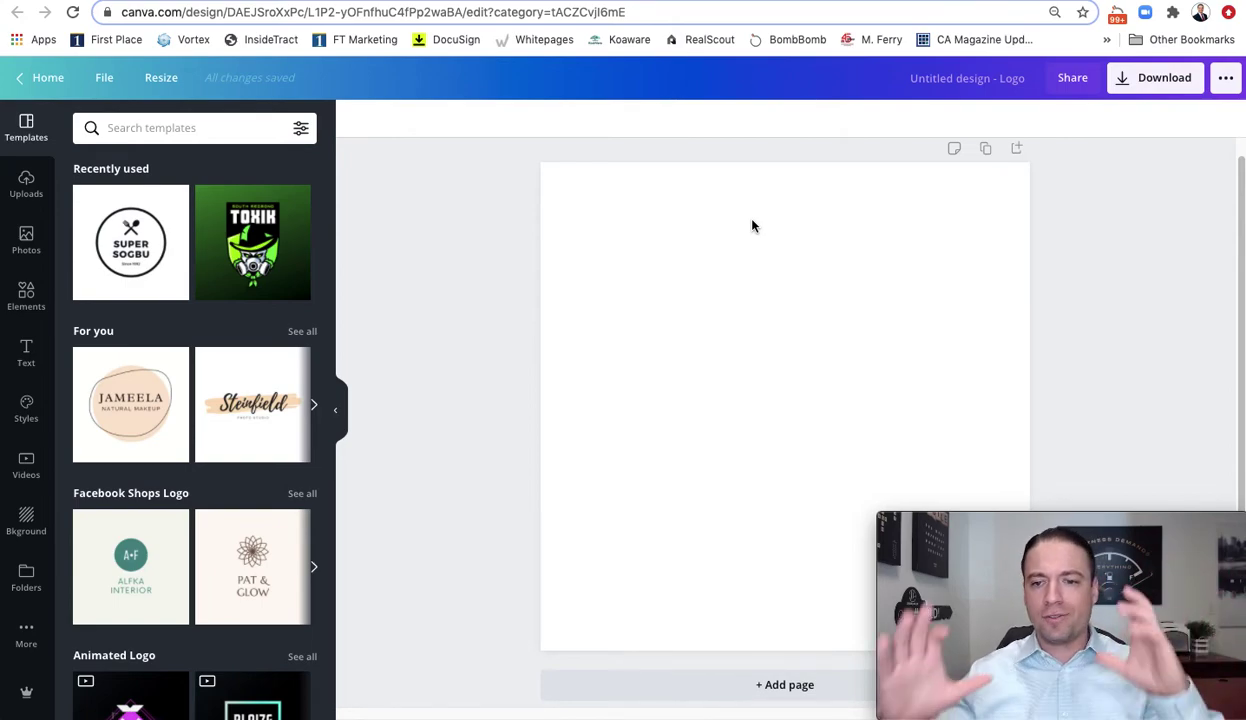
Apply the SUPER SOGBU template, ungroup it, and delete the fork-and-spoon icon and 'Since 1992' line
{"action": "left_click", "coordinate": [113, 282]}
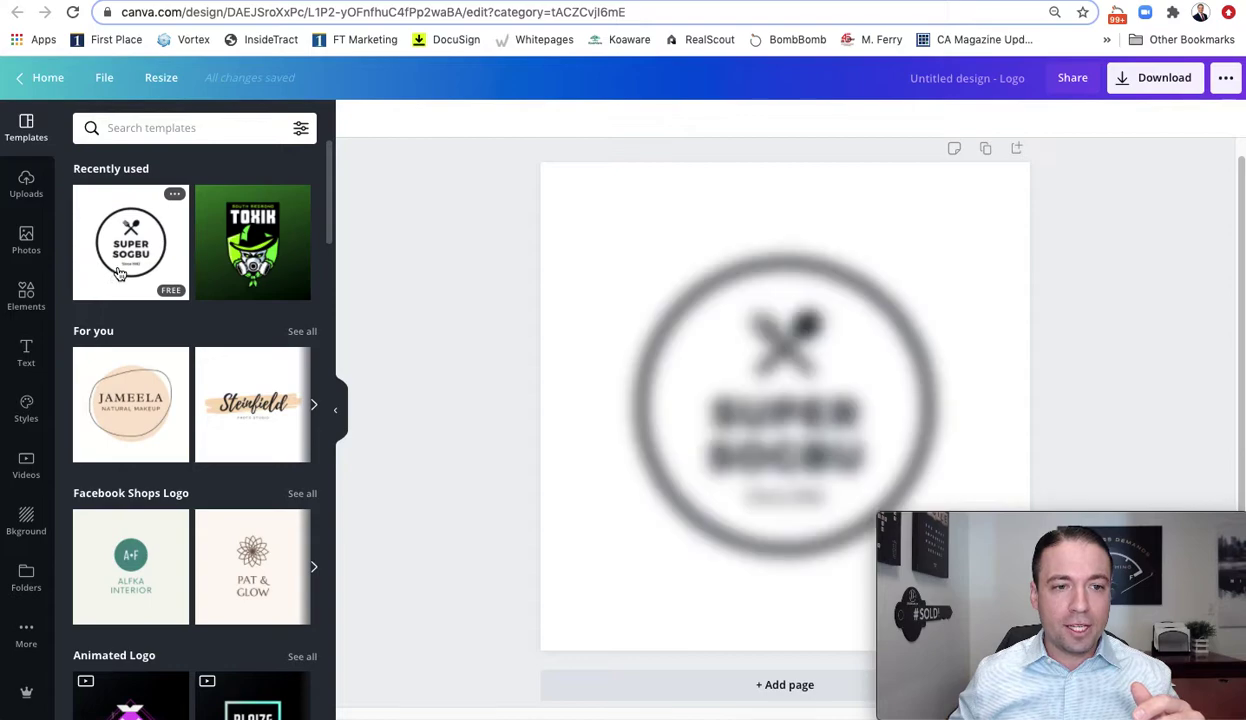
{"action": "left_click", "coordinate": [797, 352]}
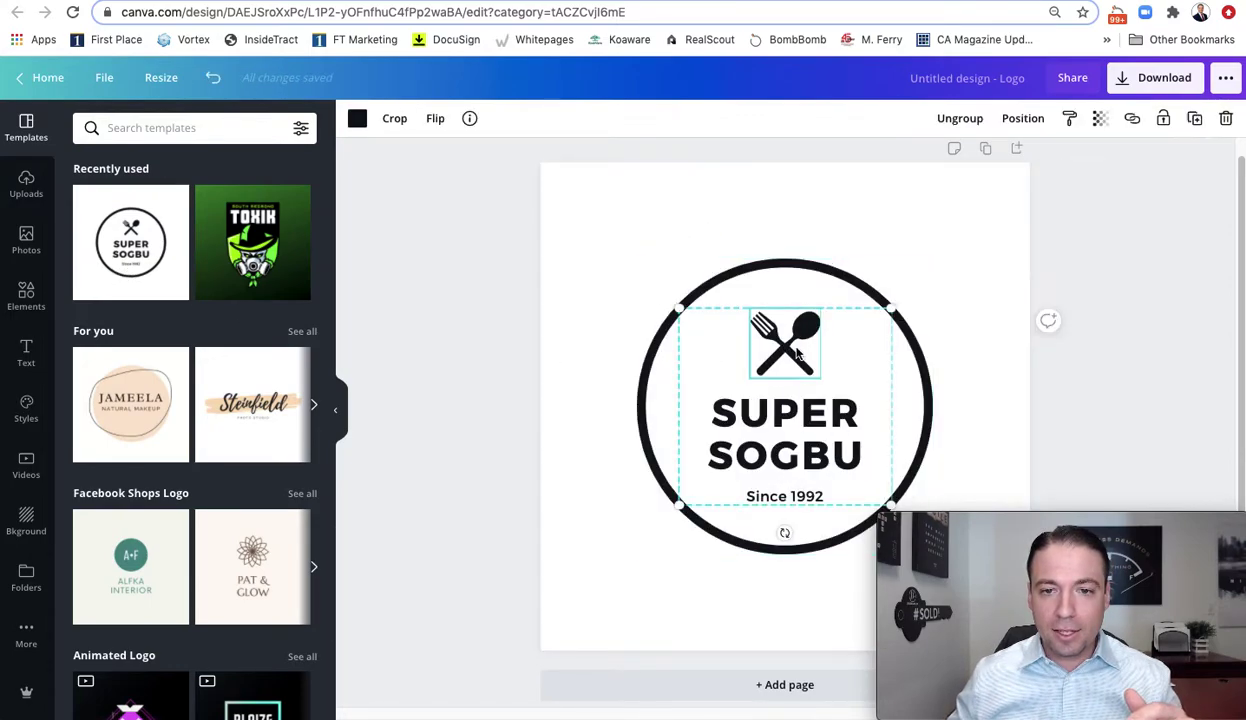
{"action": "left_click", "coordinate": [957, 120]}
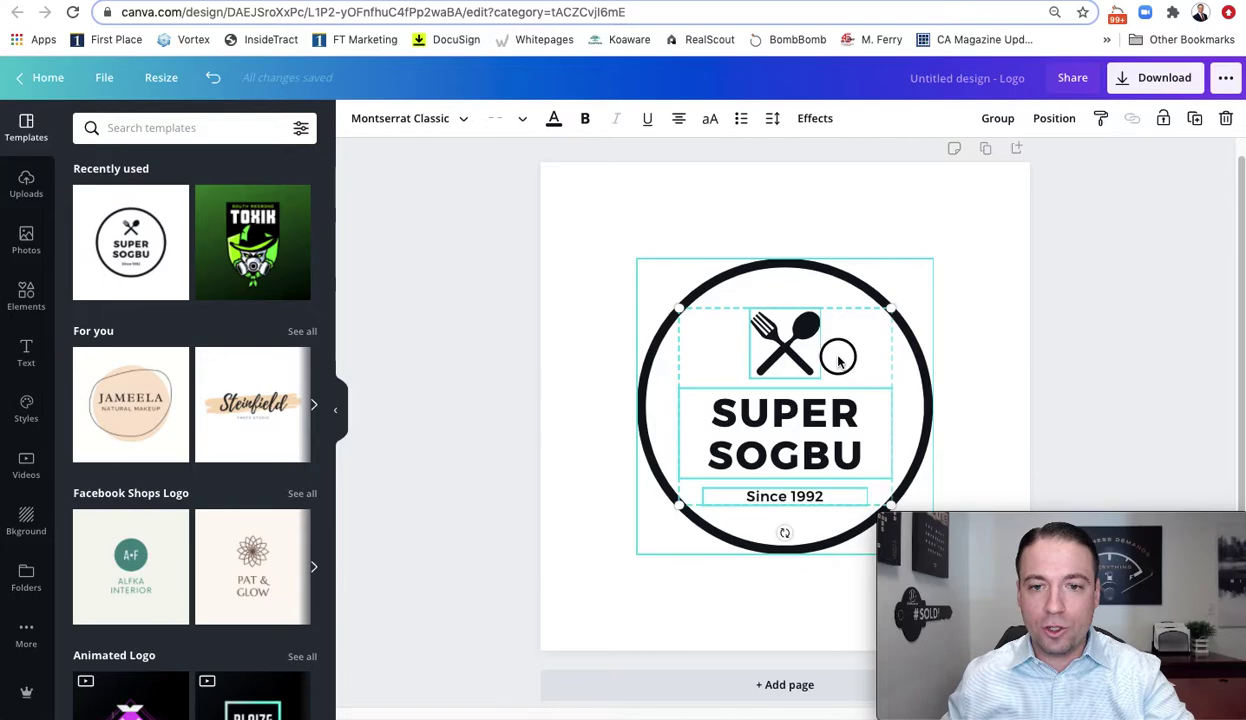
{"action": "left_click", "coordinate": [805, 358]}
{"action": "key", "text": "Delete"}
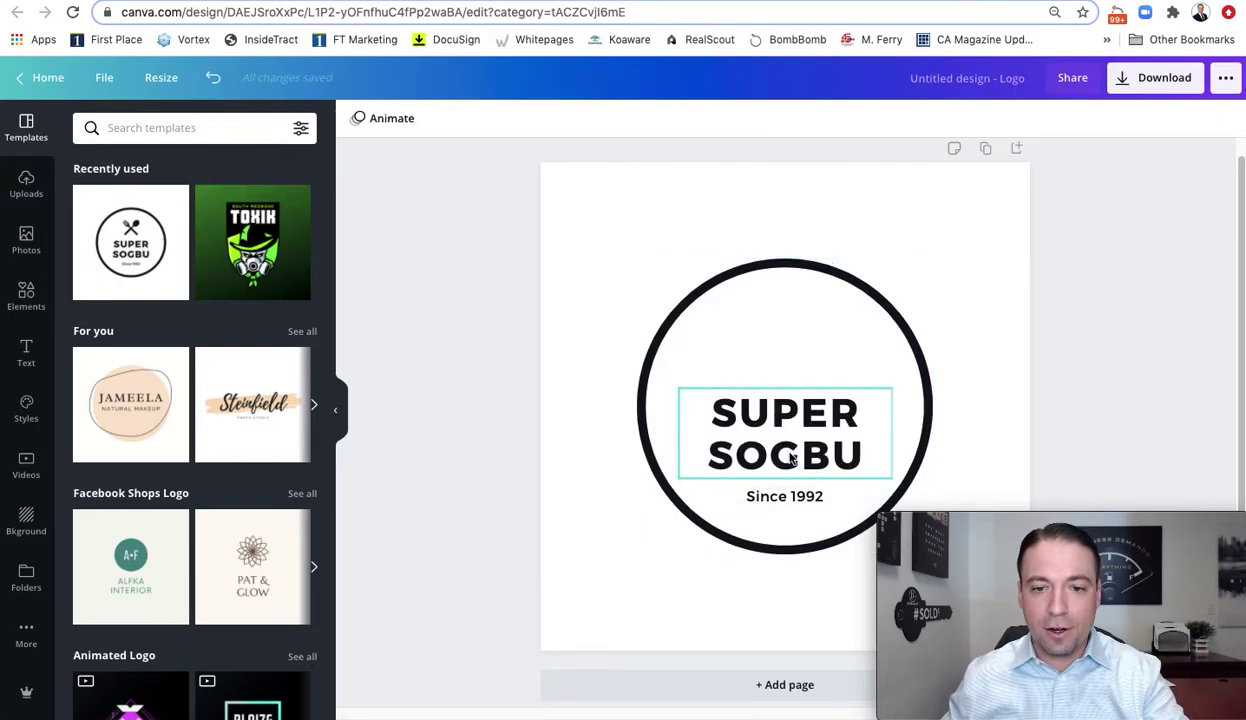
{"action": "left_click", "coordinate": [792, 503]}
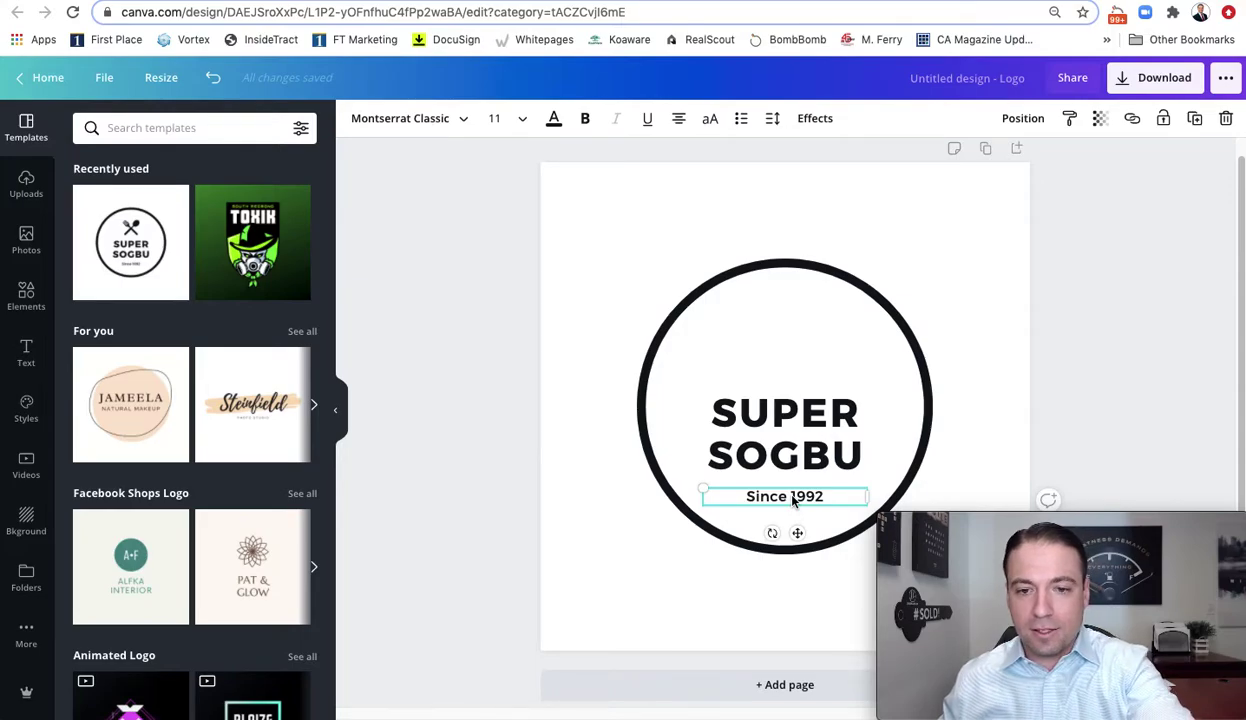
{"action": "key", "text": "Delete"}
Replace the SUPER SOGBU text with 'JL'
{"action": "left_click", "coordinate": [800, 418]}
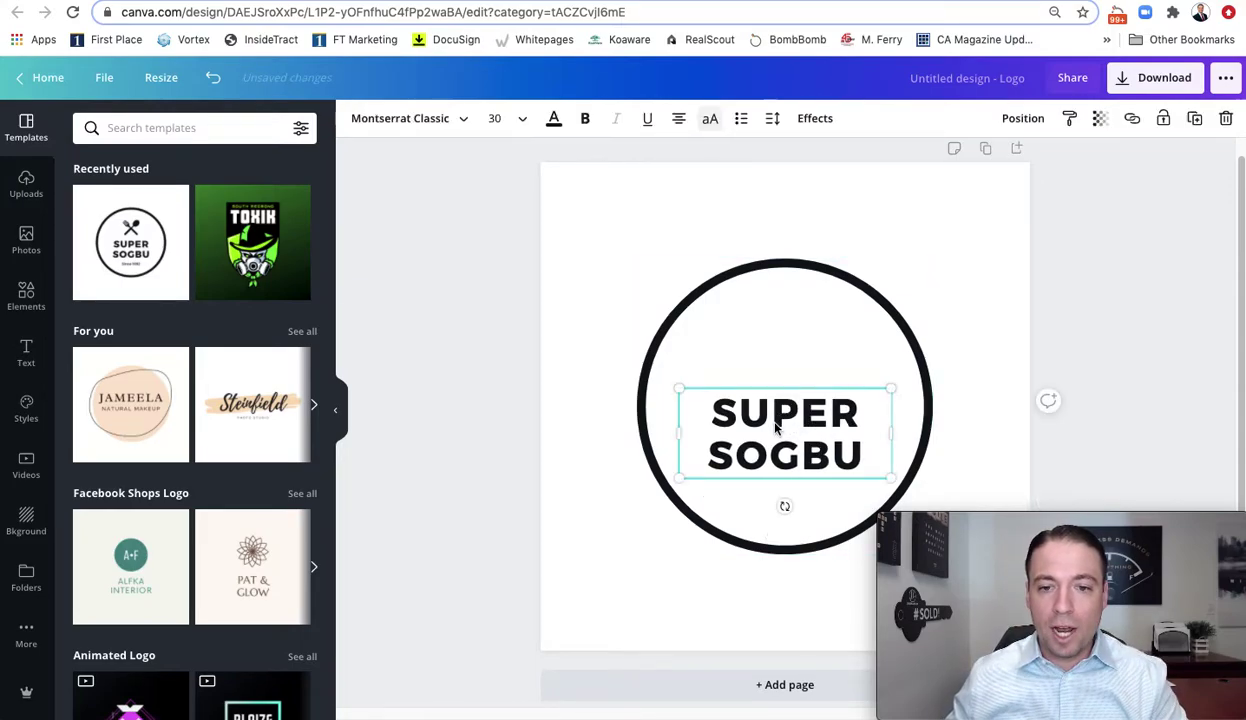
{"action": "double_click", "coordinate": [776, 425]}
{"action": "triple_click", "coordinate": [776, 422]}
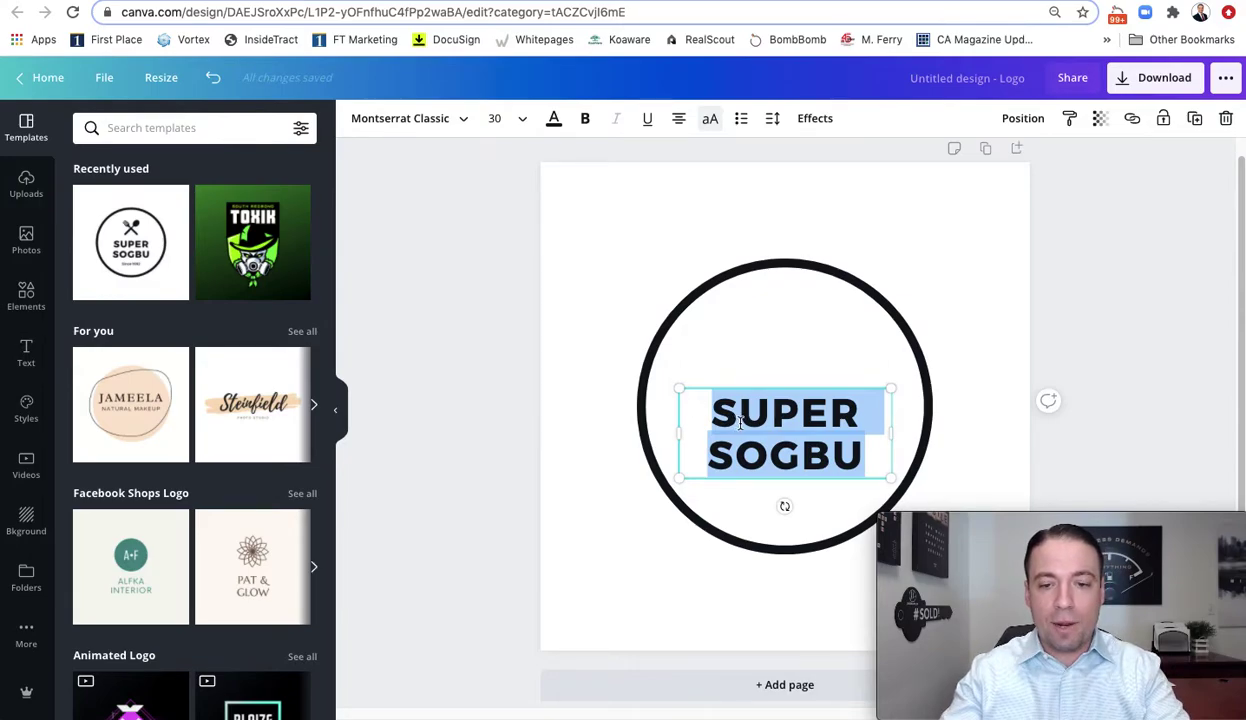
{"action": "type", "text": "JL"}
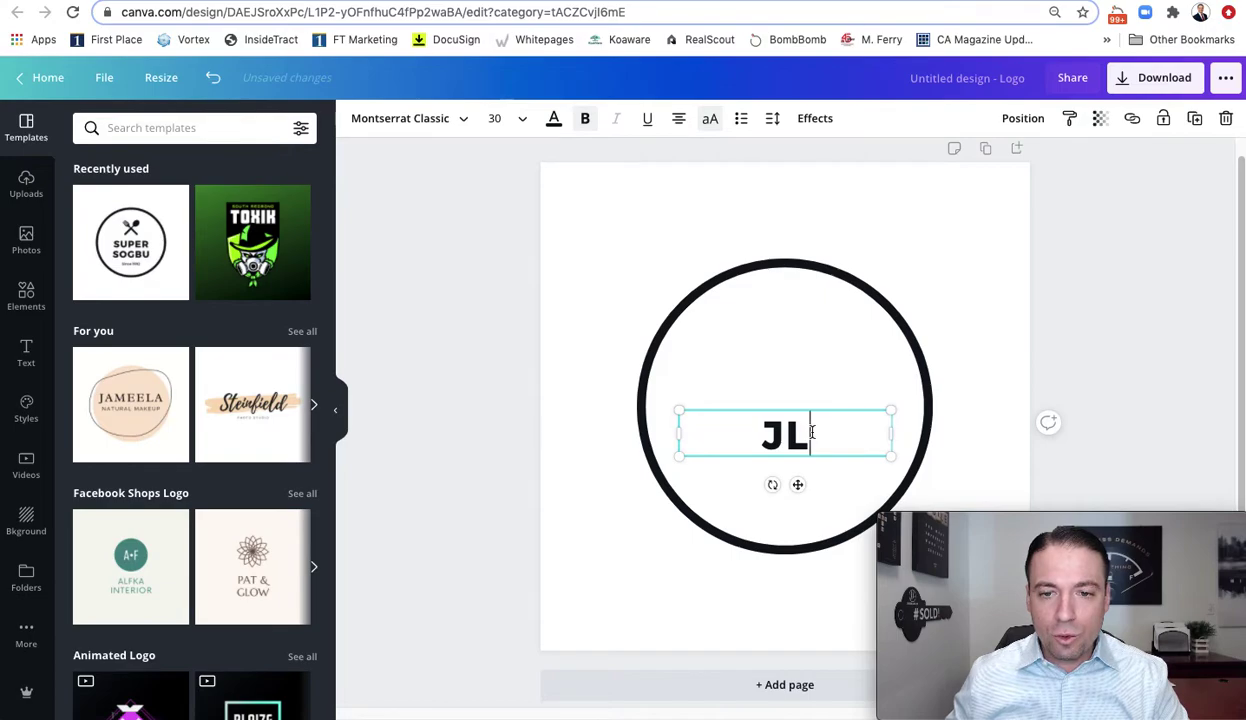
Drag the black circle's corner handles until it fills the 500 × 500 page around JL
{"action": "left_click", "coordinate": [760, 290]}
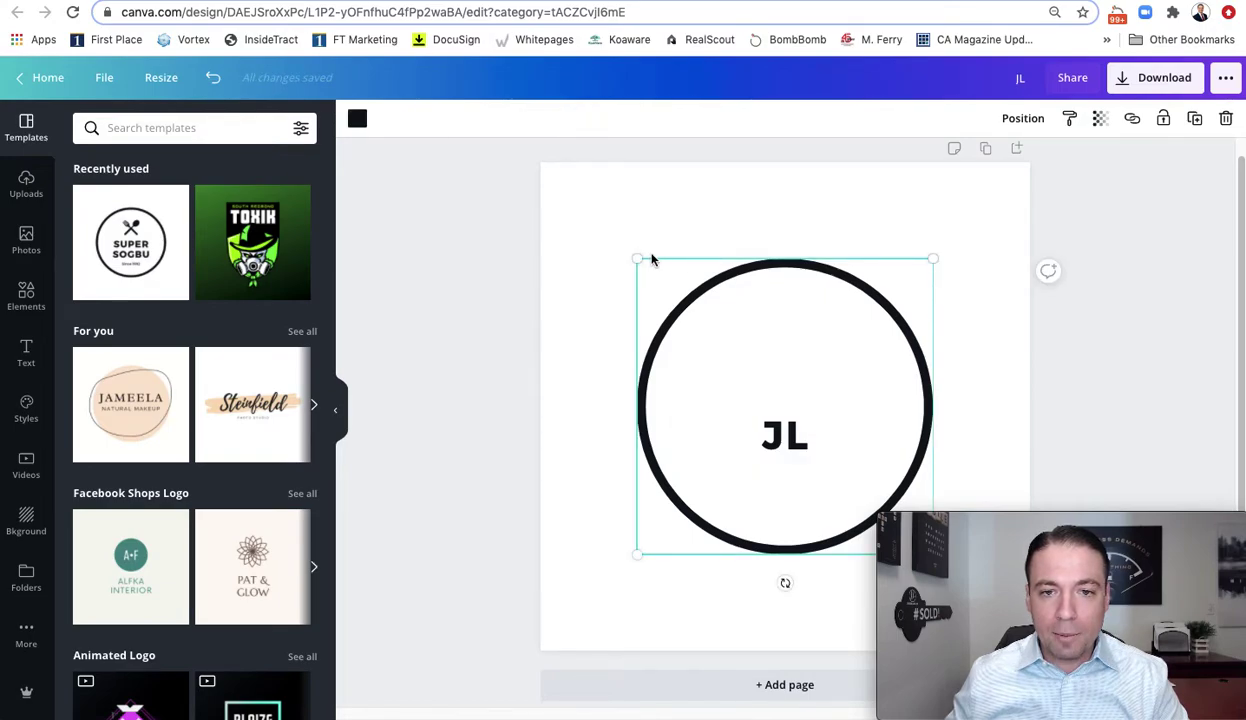
{"action": "left_click_drag", "start_coordinate": [637, 262], "coordinate": [547, 172]}
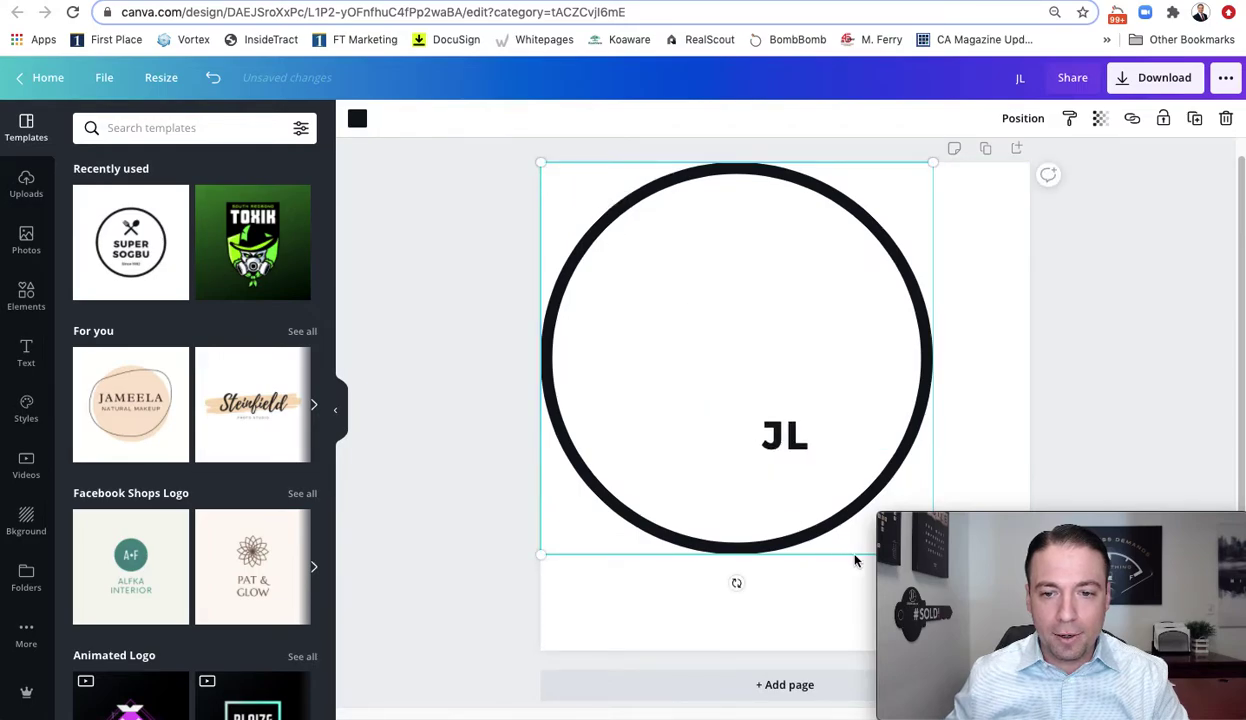
{"action": "mouse_move", "coordinate": [985, 522]}
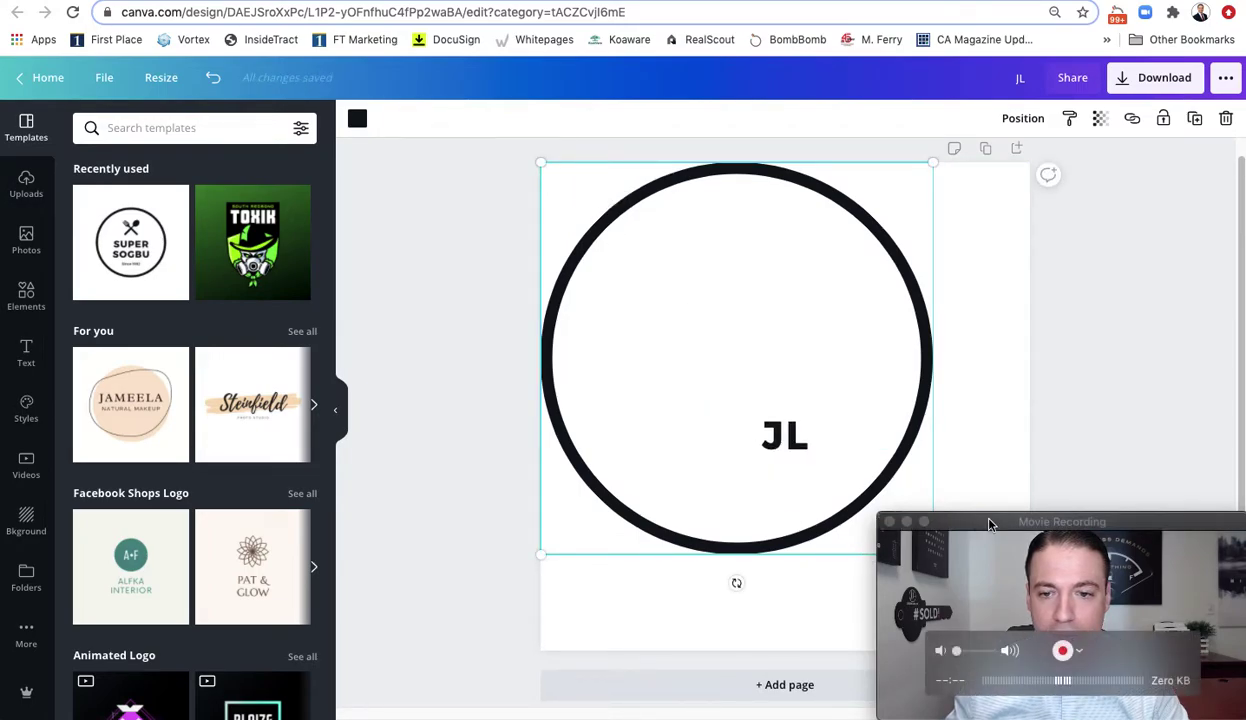
{"action": "left_click_drag", "start_coordinate": [1010, 530], "coordinate": [1062, 235]}
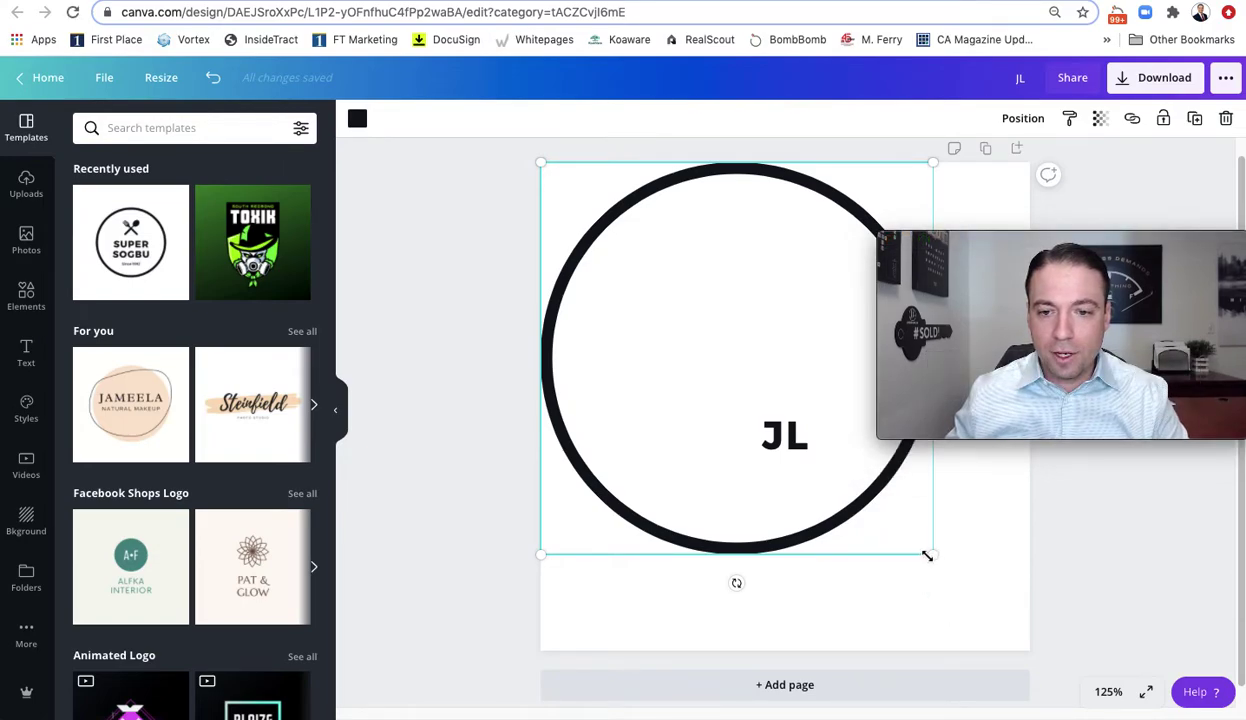
{"action": "left_click_drag", "start_coordinate": [936, 556], "coordinate": [1036, 649]}
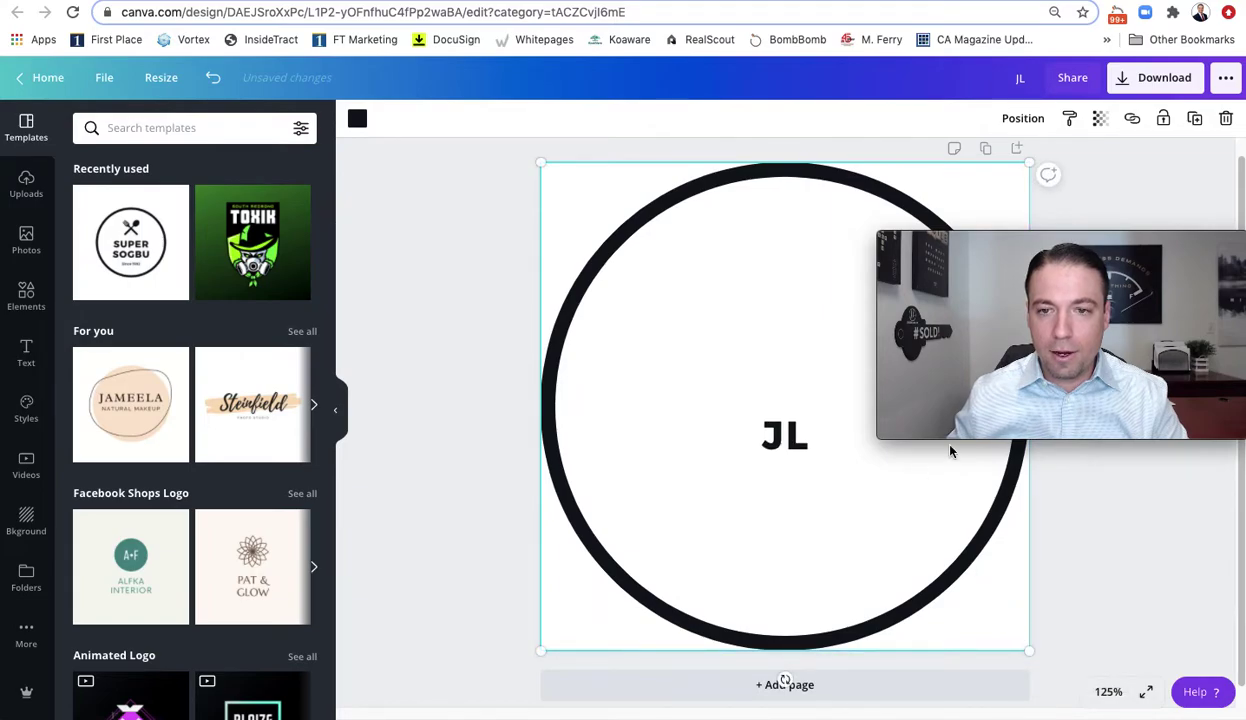
{"action": "mouse_move", "coordinate": [1140, 240]}
{"action": "left_click_drag", "start_coordinate": [1164, 262], "coordinate": [1164, 537]}
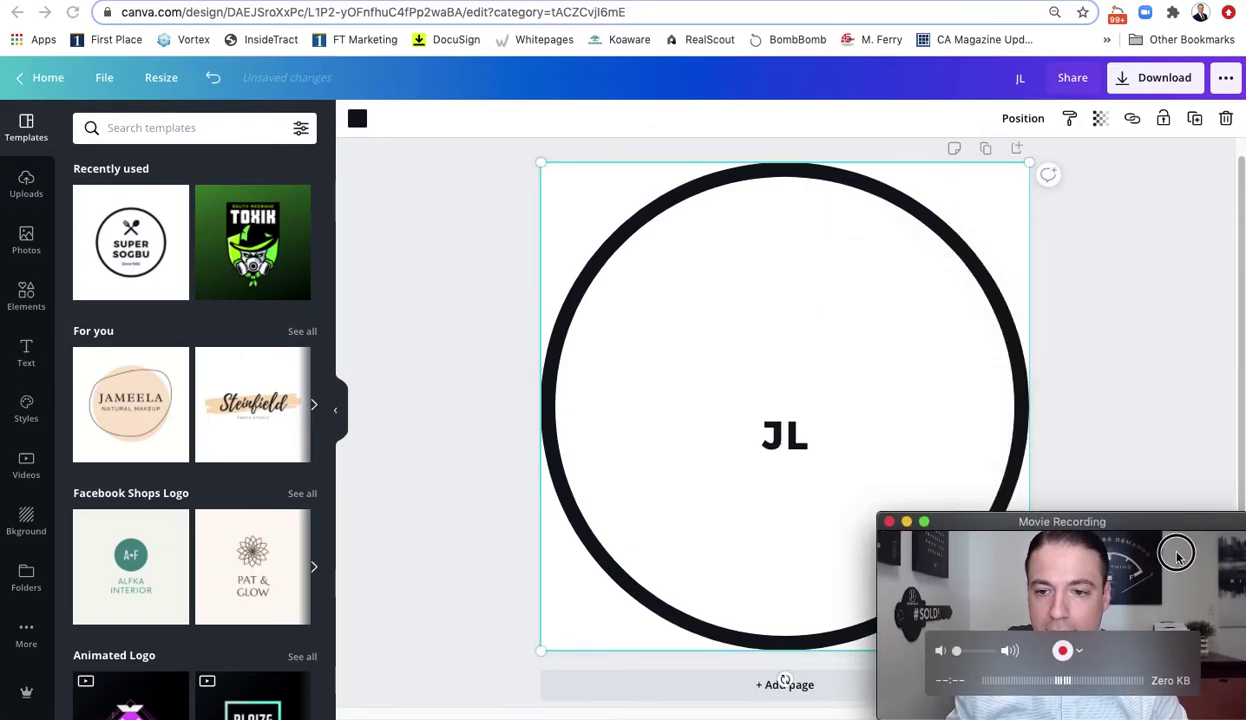
Set the JL text to the Amsterdam Three script font
{"action": "left_click", "coordinate": [780, 438]}
{"action": "double_click", "coordinate": [770, 436]}
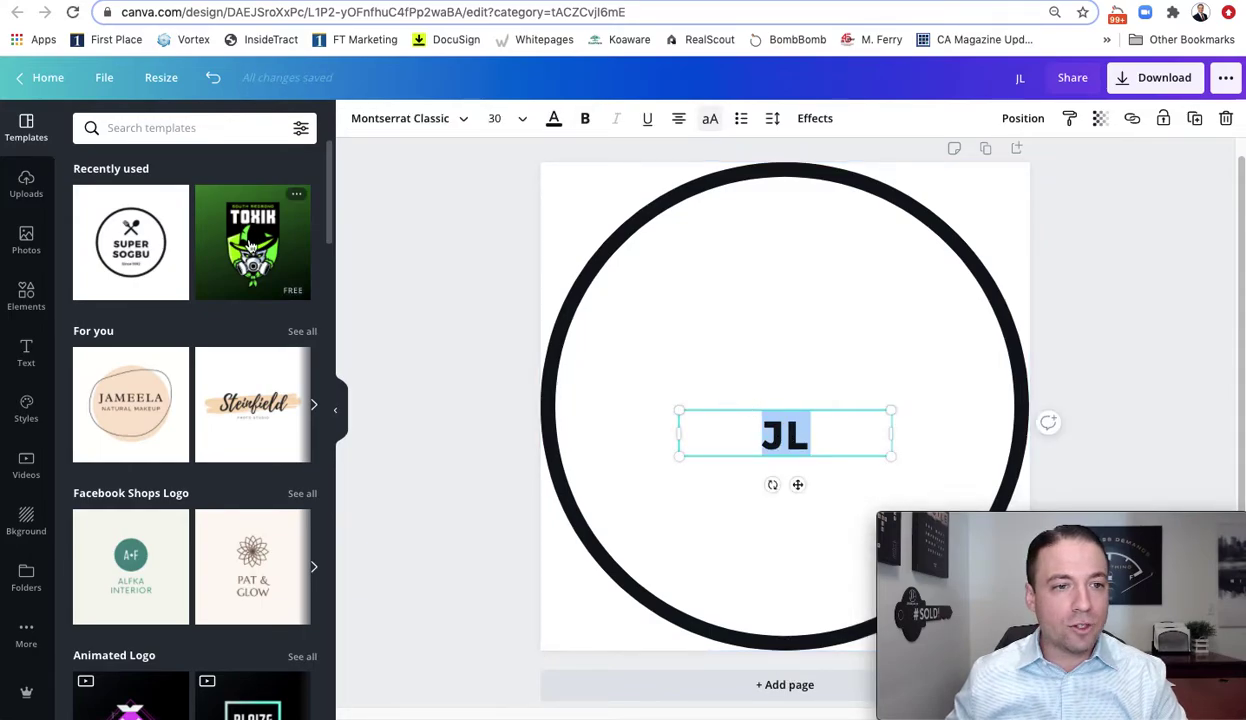
{"action": "left_click", "coordinate": [459, 118]}
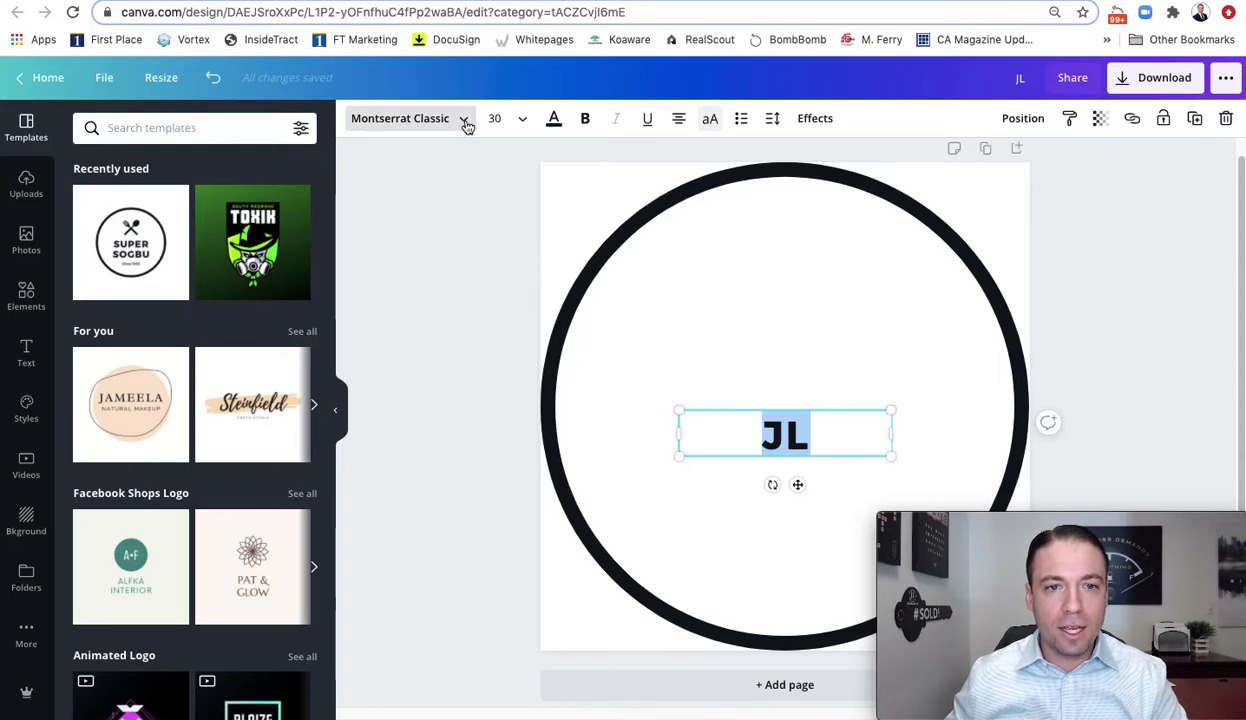
{"action": "left_click", "coordinate": [462, 121]}
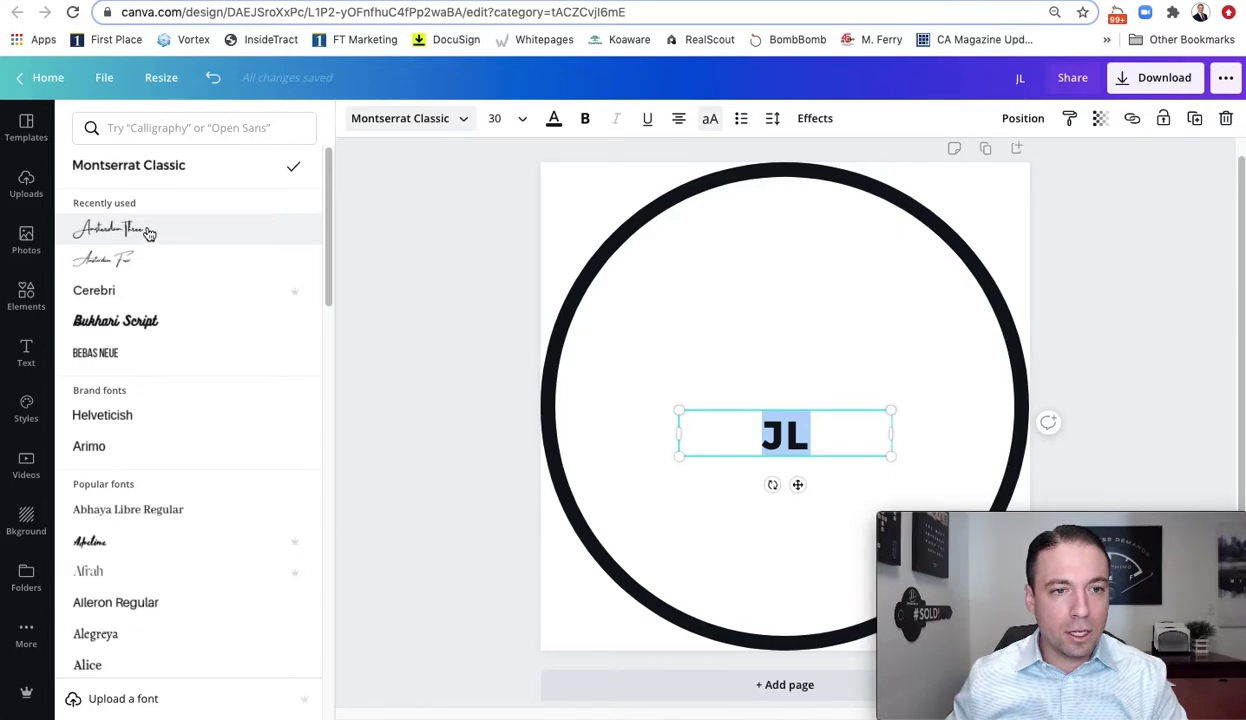
{"action": "left_click", "coordinate": [147, 232]}
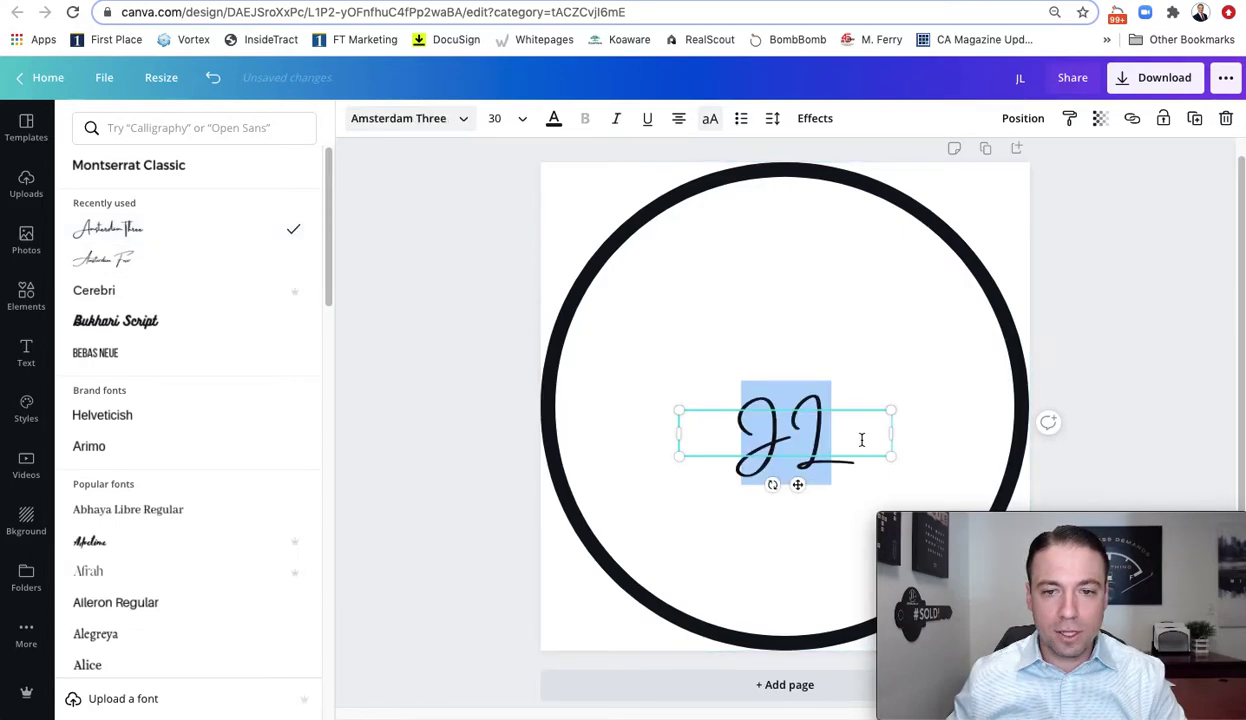
Scale the JL monogram up to fill the circle and centre it inside
{"action": "left_click", "coordinate": [677, 406]}
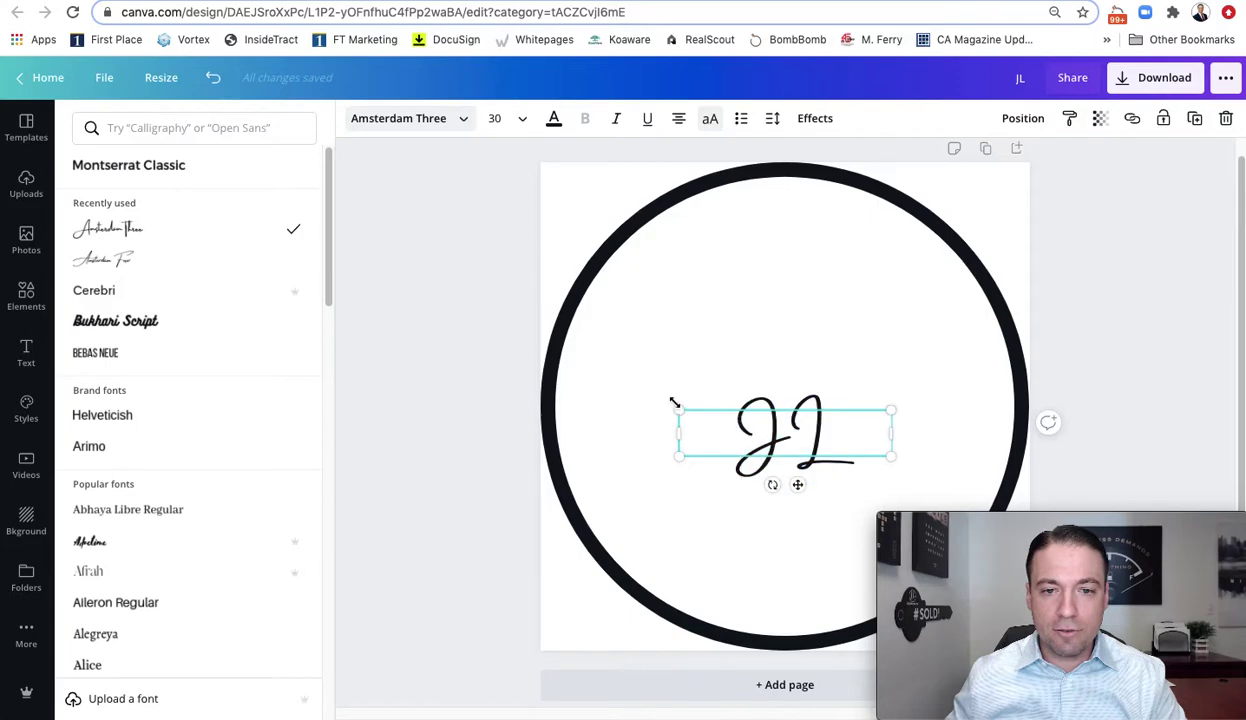
{"action": "left_click_drag", "start_coordinate": [675, 403], "coordinate": [468, 292]}
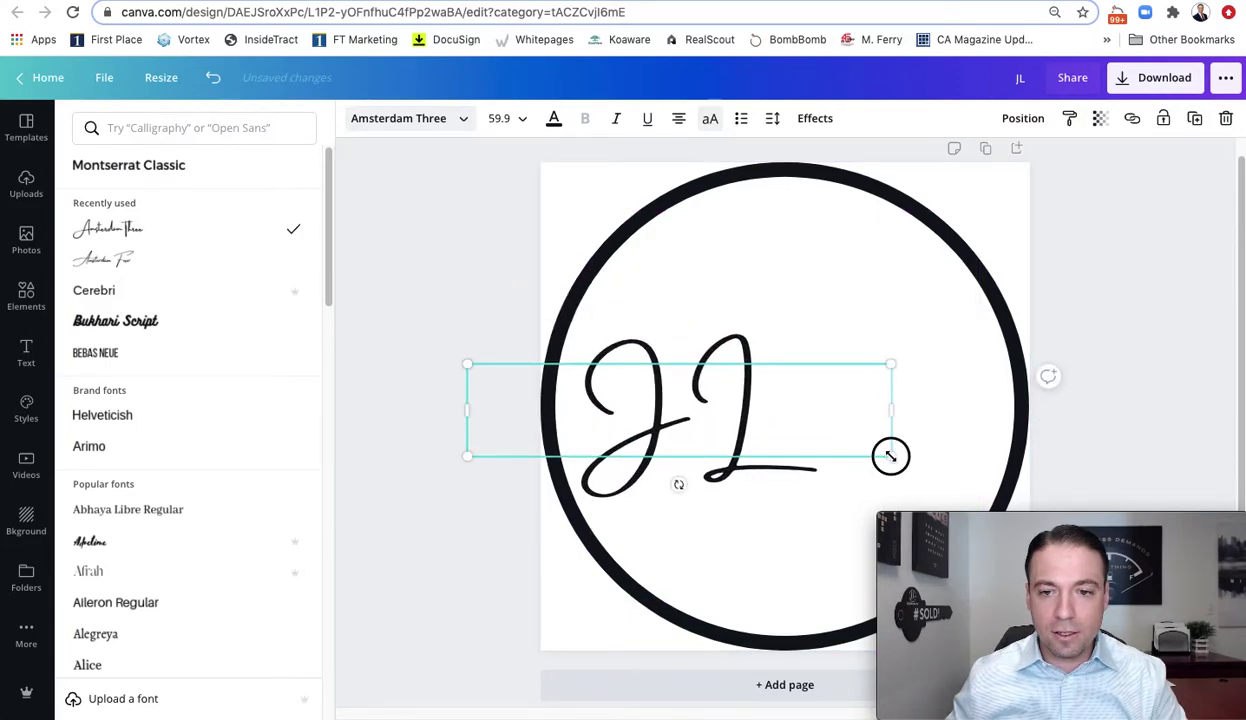
{"action": "left_click_drag", "start_coordinate": [890, 456], "coordinate": [1068, 514]}
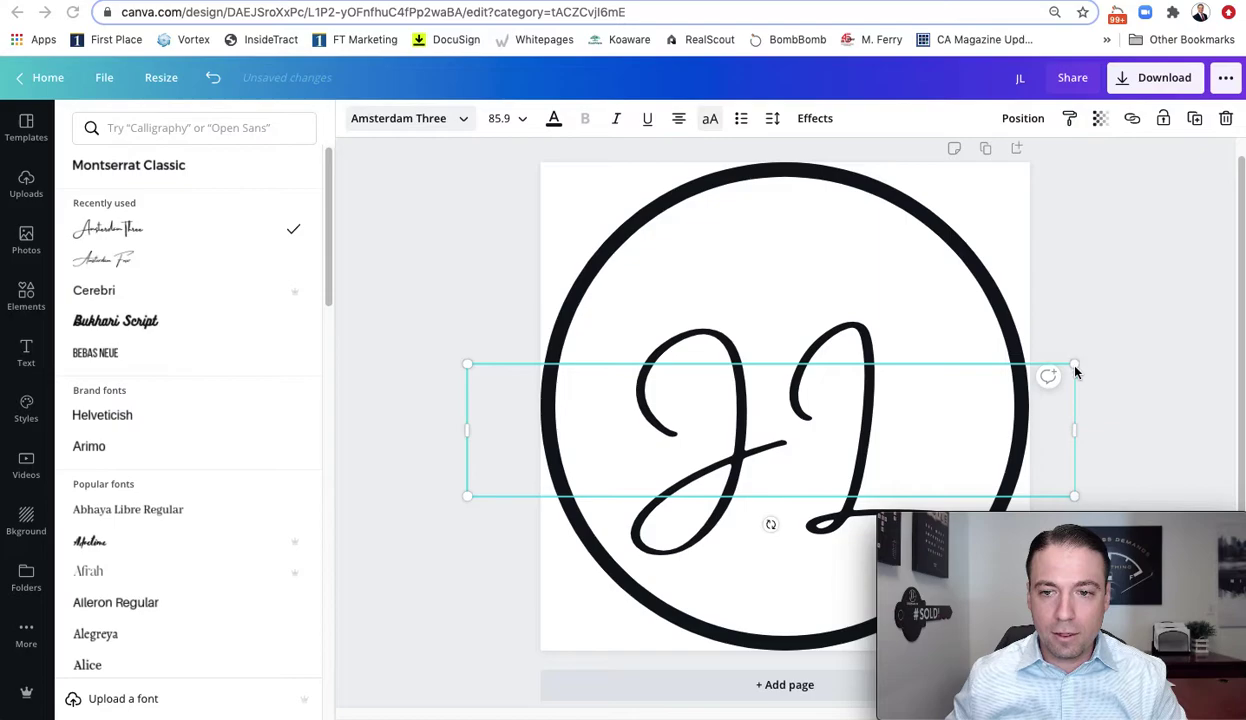
{"action": "left_click_drag", "start_coordinate": [1074, 366], "coordinate": [1218, 258]}
{"action": "left_click_drag", "start_coordinate": [848, 326], "coordinate": [762, 352]}
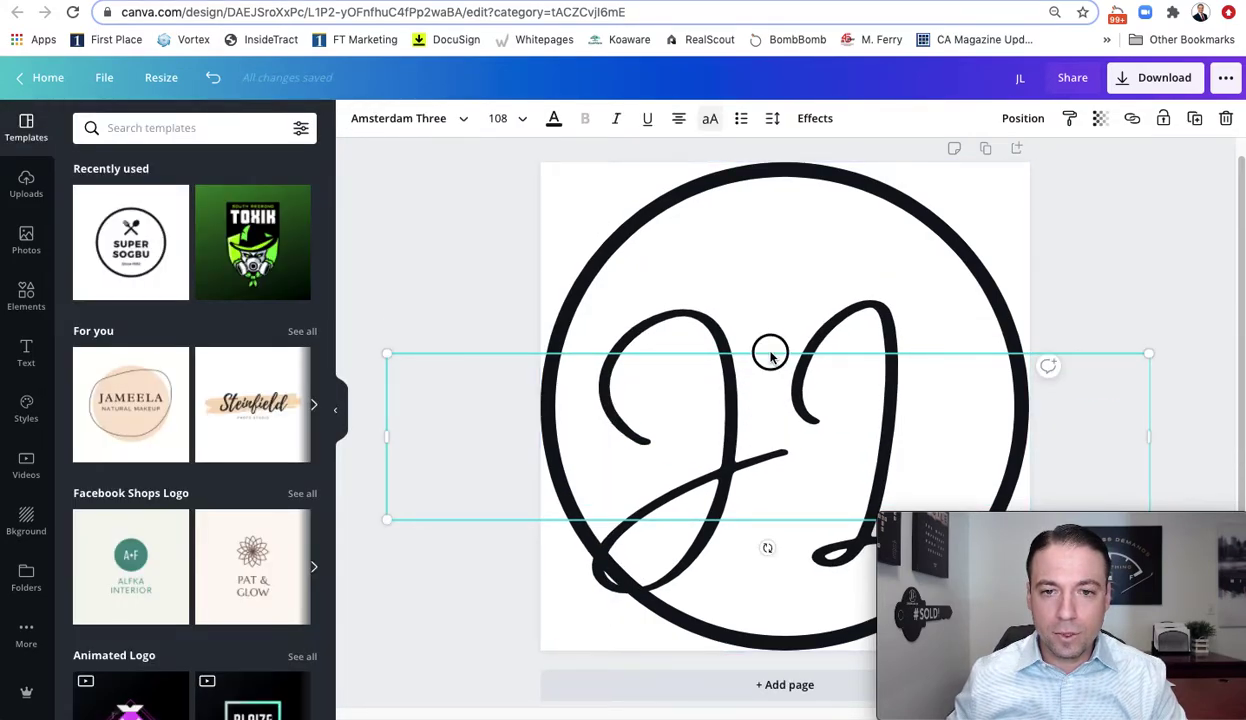
{"action": "left_click_drag", "start_coordinate": [770, 348], "coordinate": [755, 292]}
{"action": "left_click", "coordinate": [474, 224]}
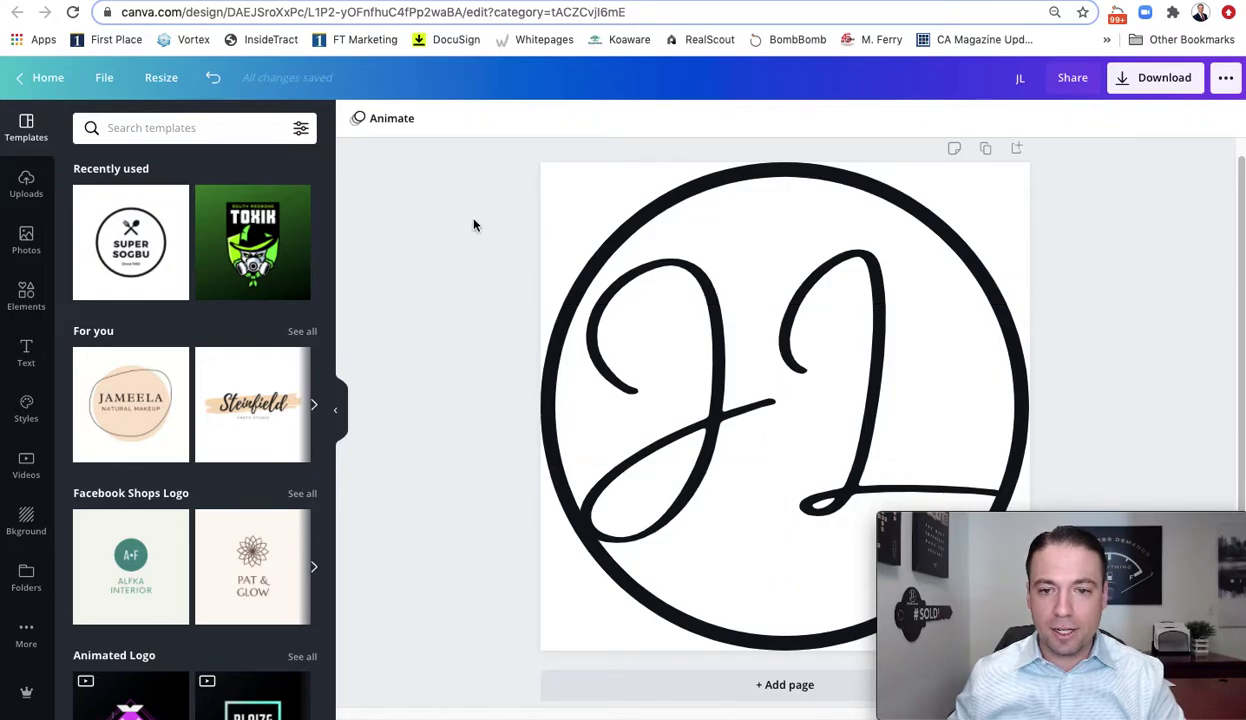
Try Amsterdam Four on JL, then revert to Amsterdam Three
{"action": "left_click", "coordinate": [757, 385]}
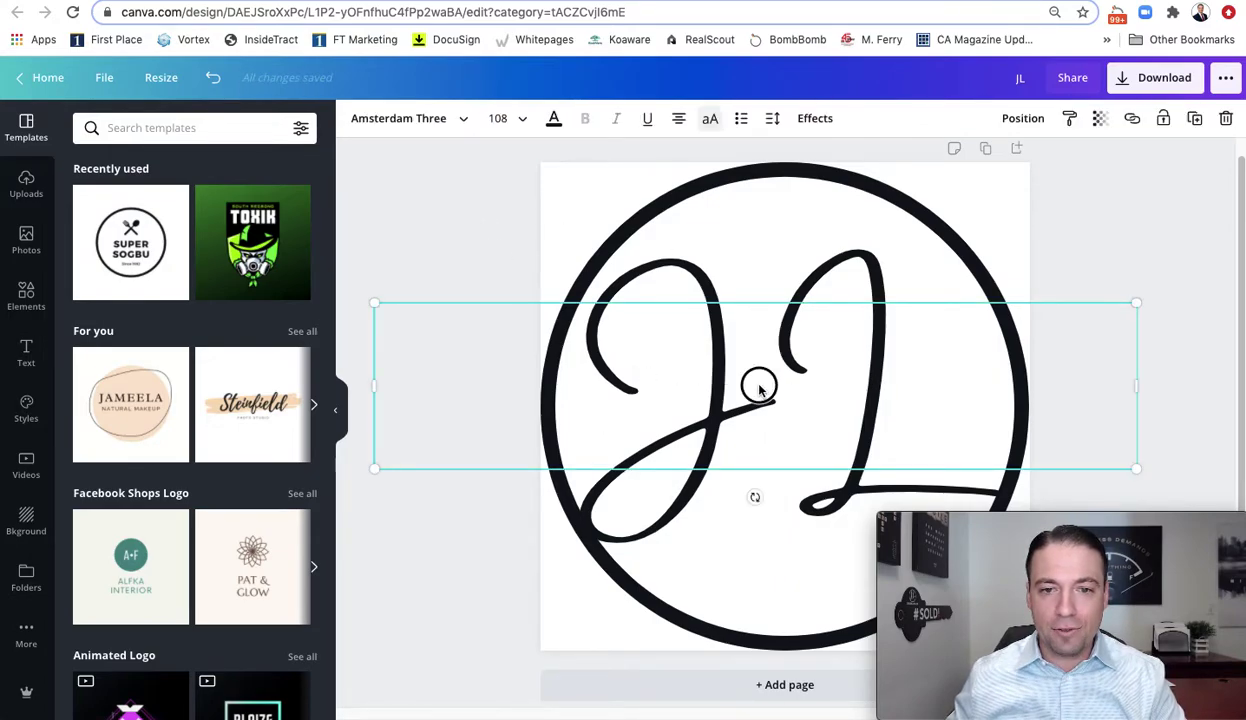
{"action": "left_click", "coordinate": [759, 385]}
{"action": "double_click", "coordinate": [759, 385]}
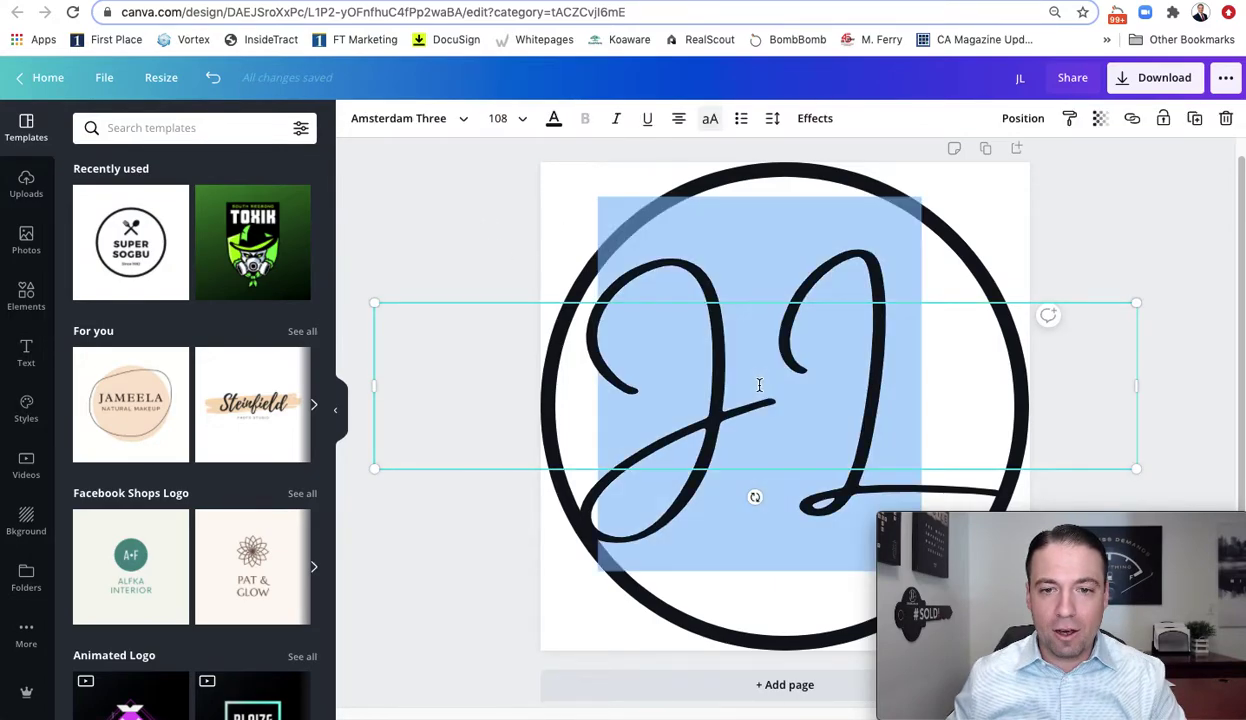
{"action": "left_click", "coordinate": [465, 123]}
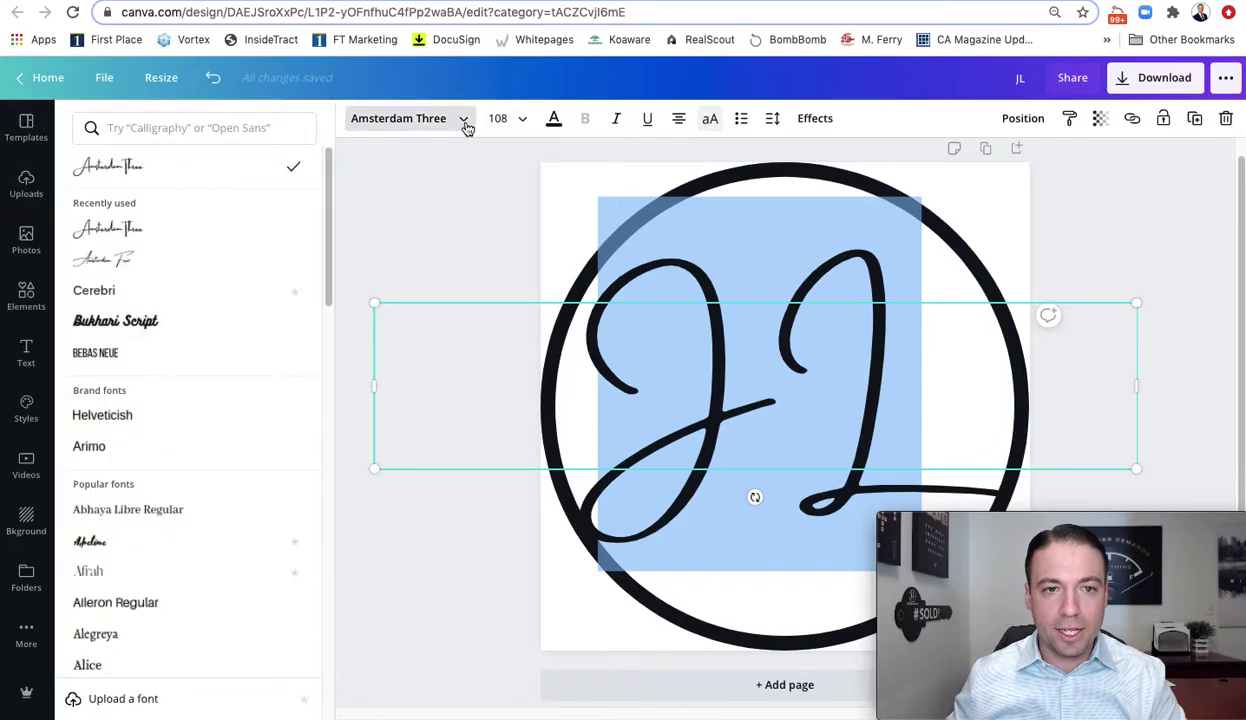
{"action": "left_click", "coordinate": [108, 259]}
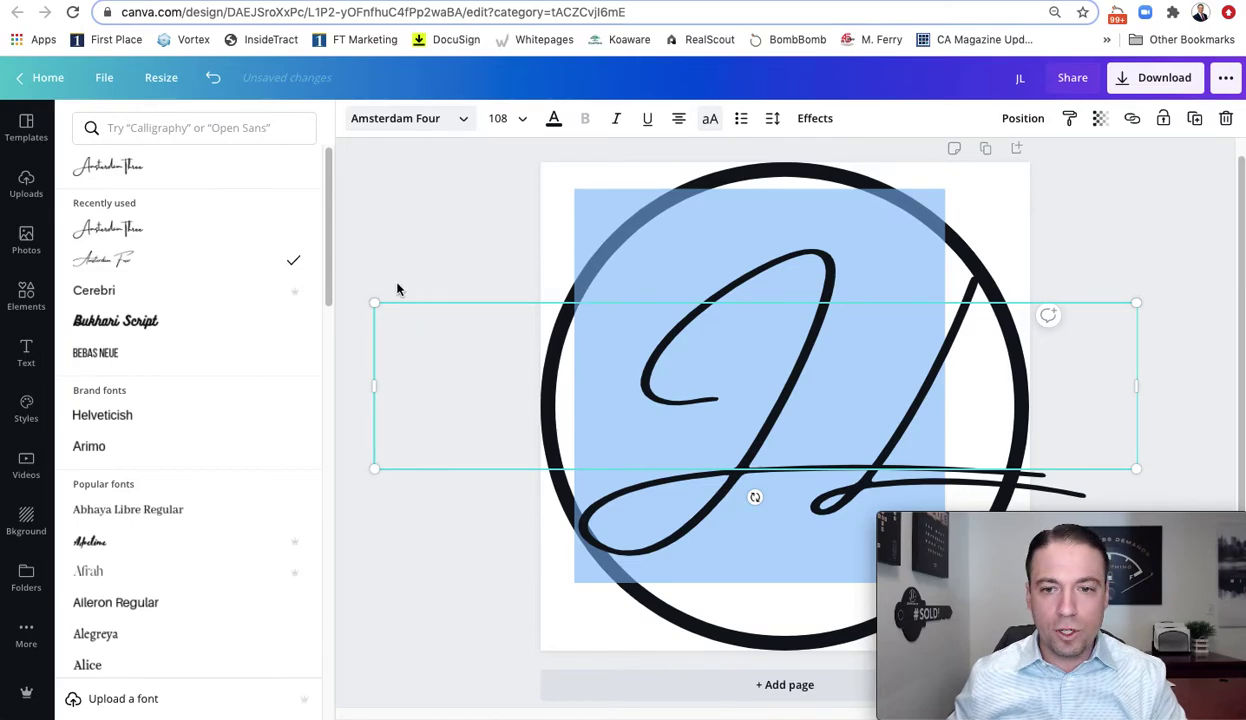
{"action": "left_click", "coordinate": [112, 228]}
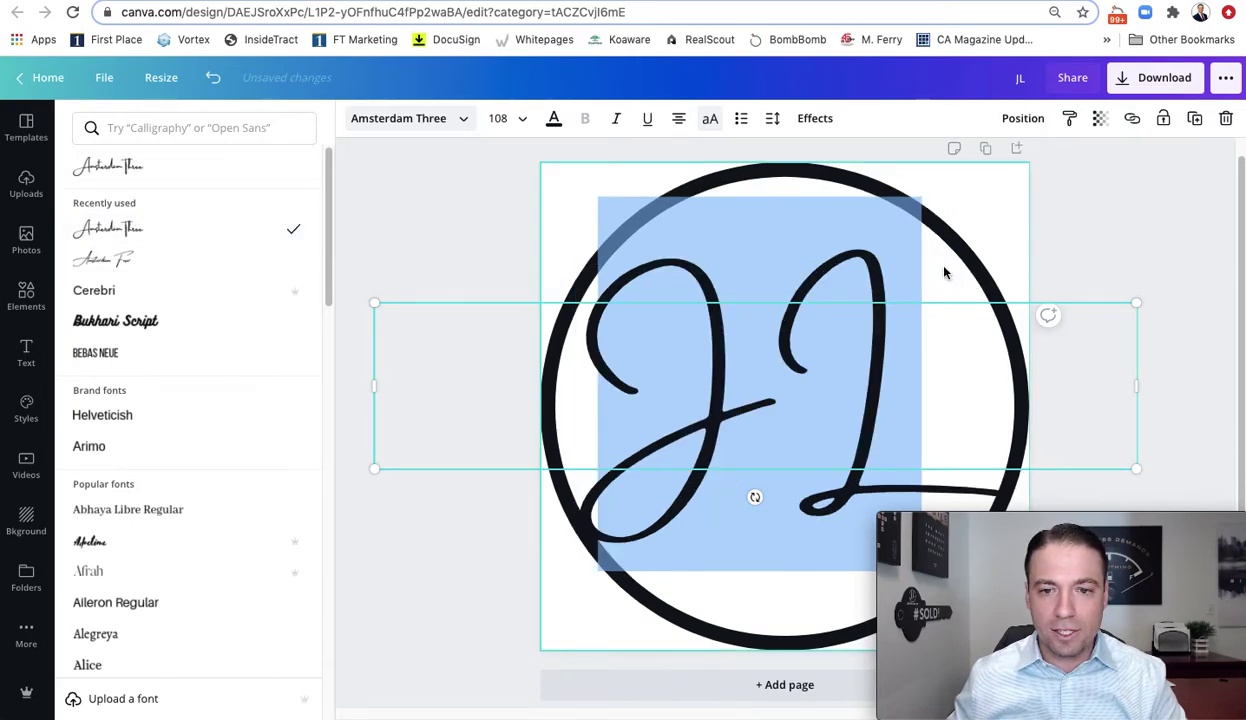
{"action": "left_click", "coordinate": [1134, 209]}
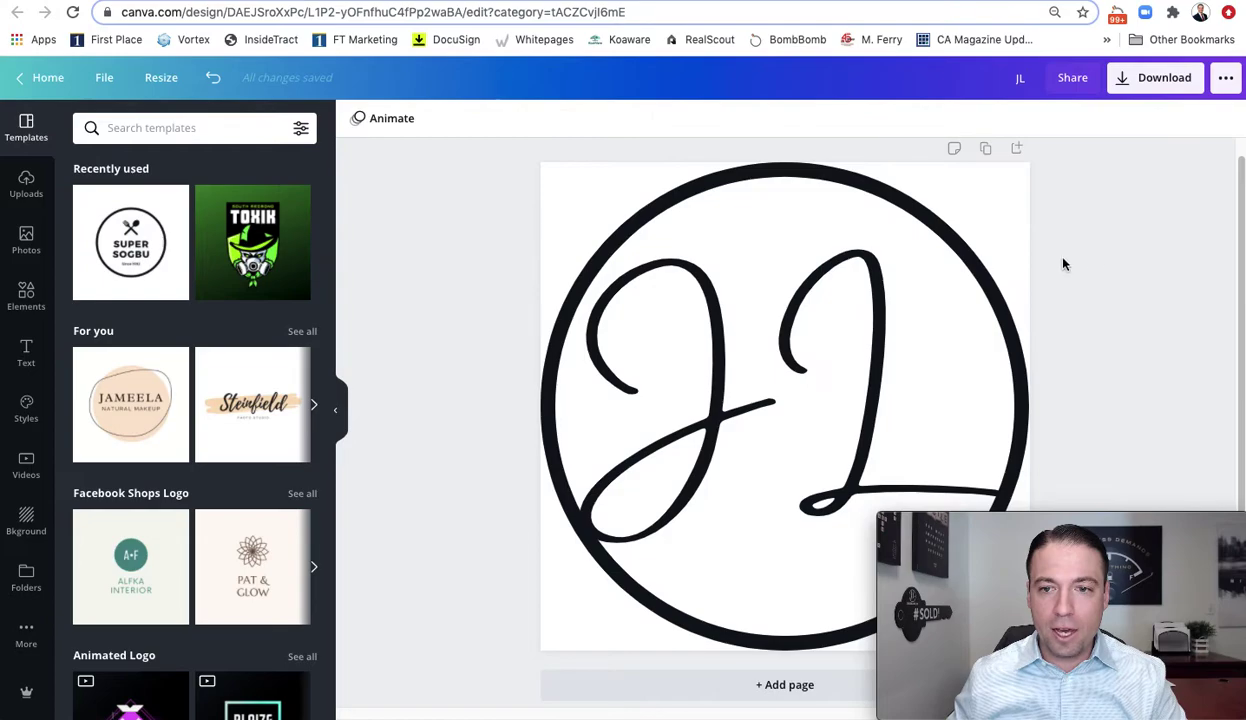
Download the JL logo as a PNG and dismiss the print promotion
{"action": "left_click", "coordinate": [1166, 92]}
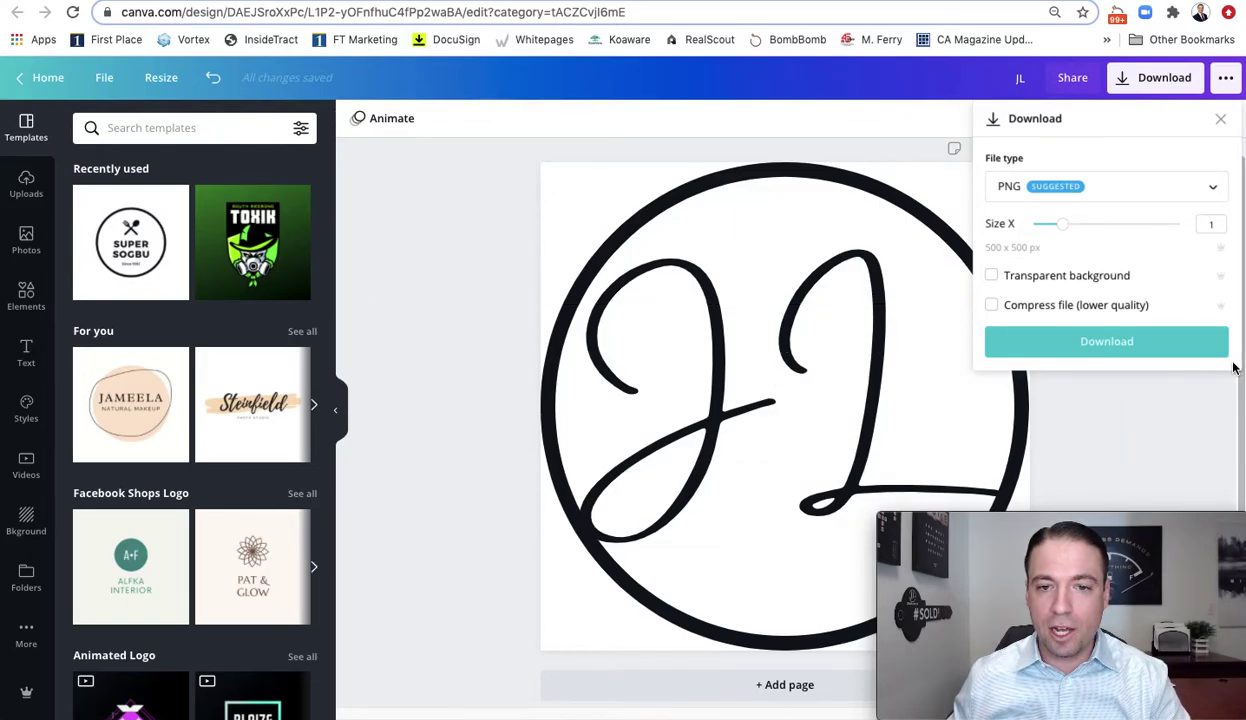
{"action": "left_click", "coordinate": [1107, 343]}
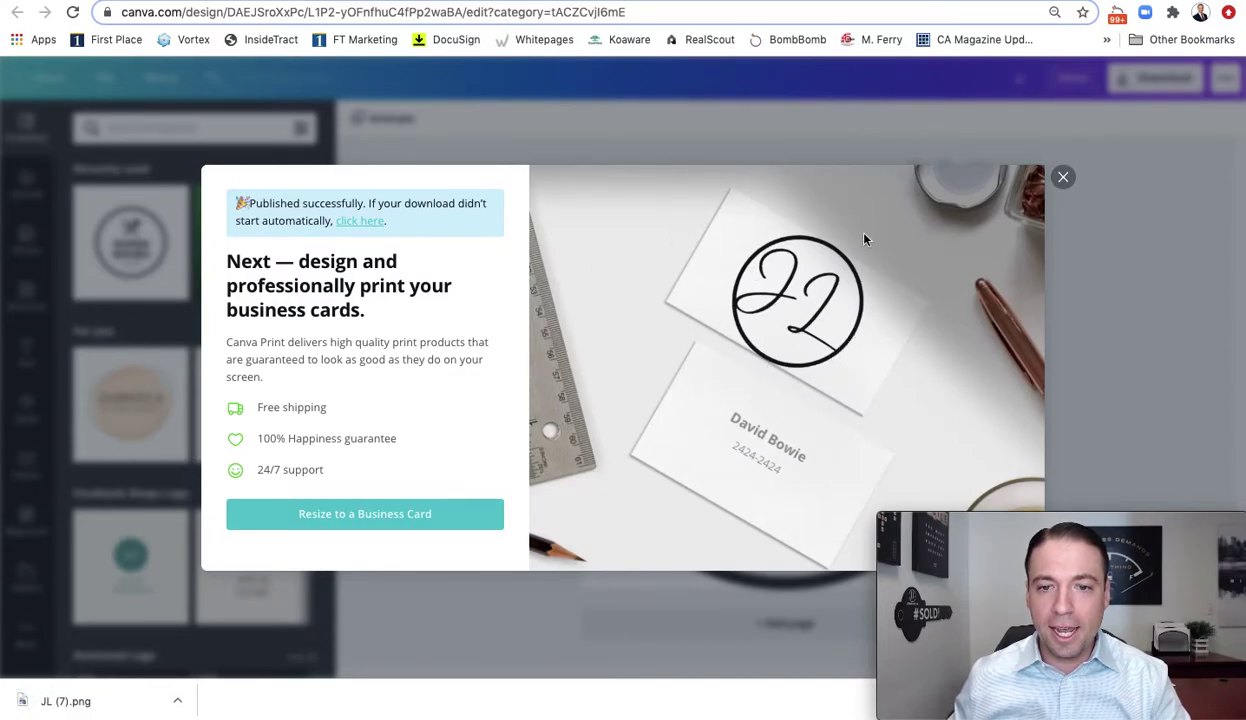
{"action": "left_click", "coordinate": [1063, 179]}
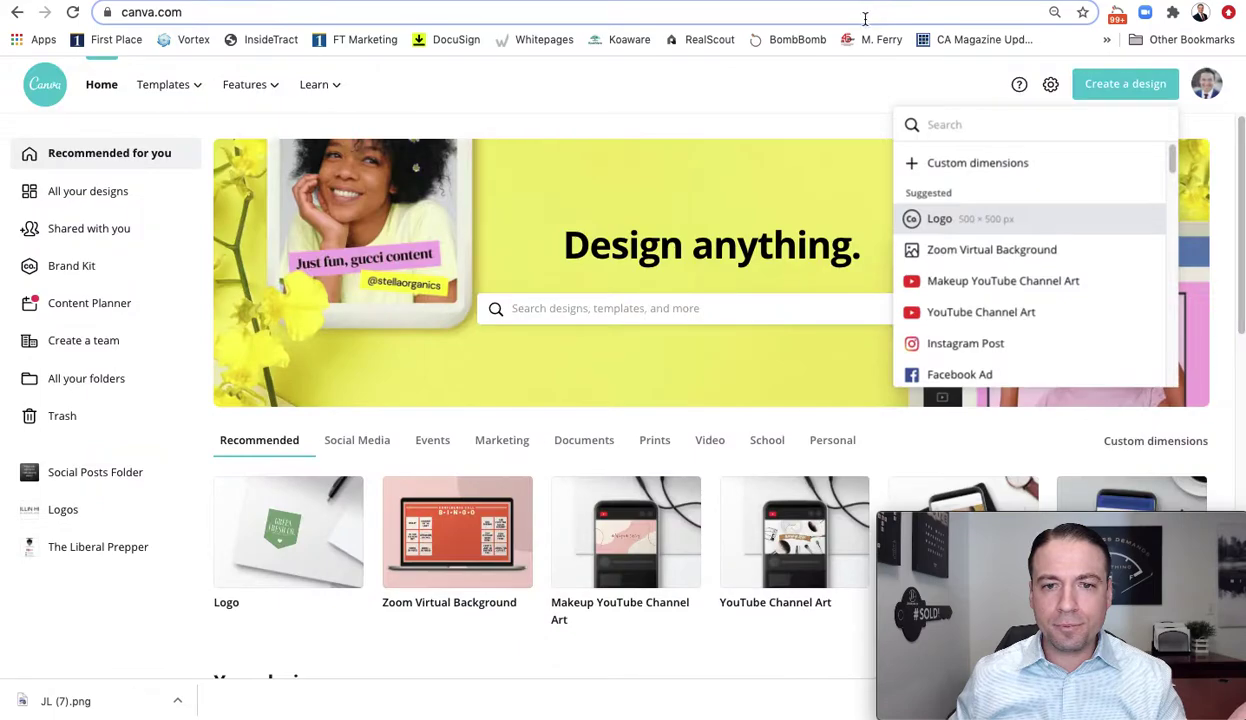
Open a new Logo design and resize it to a custom 1000 × 500 px
{"action": "left_click", "coordinate": [946, 220]}
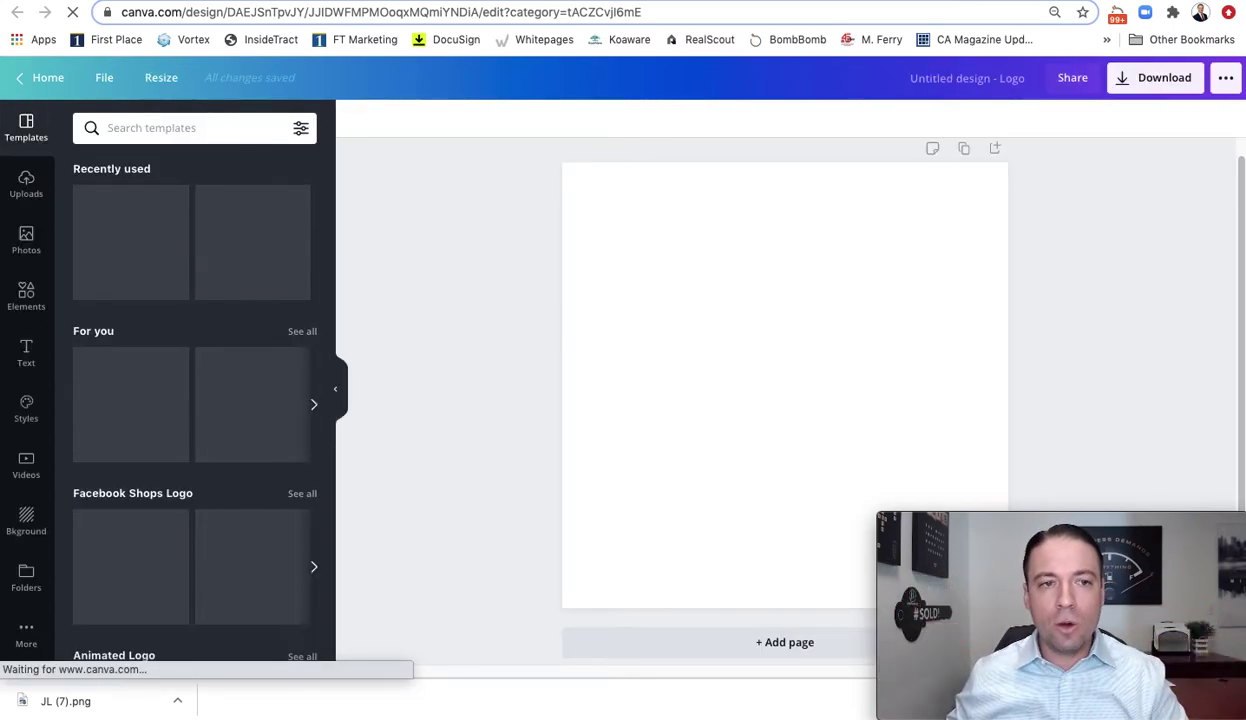
{"action": "left_click", "coordinate": [161, 85]}
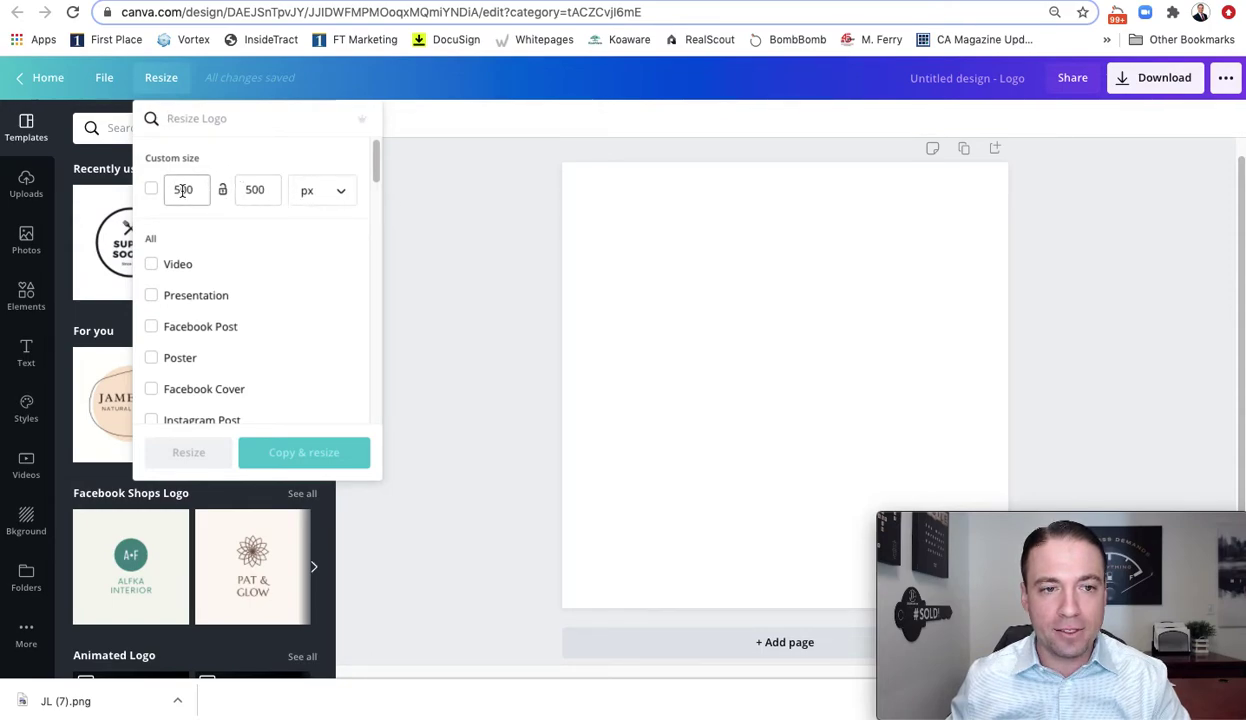
{"action": "type", "text": "10"}
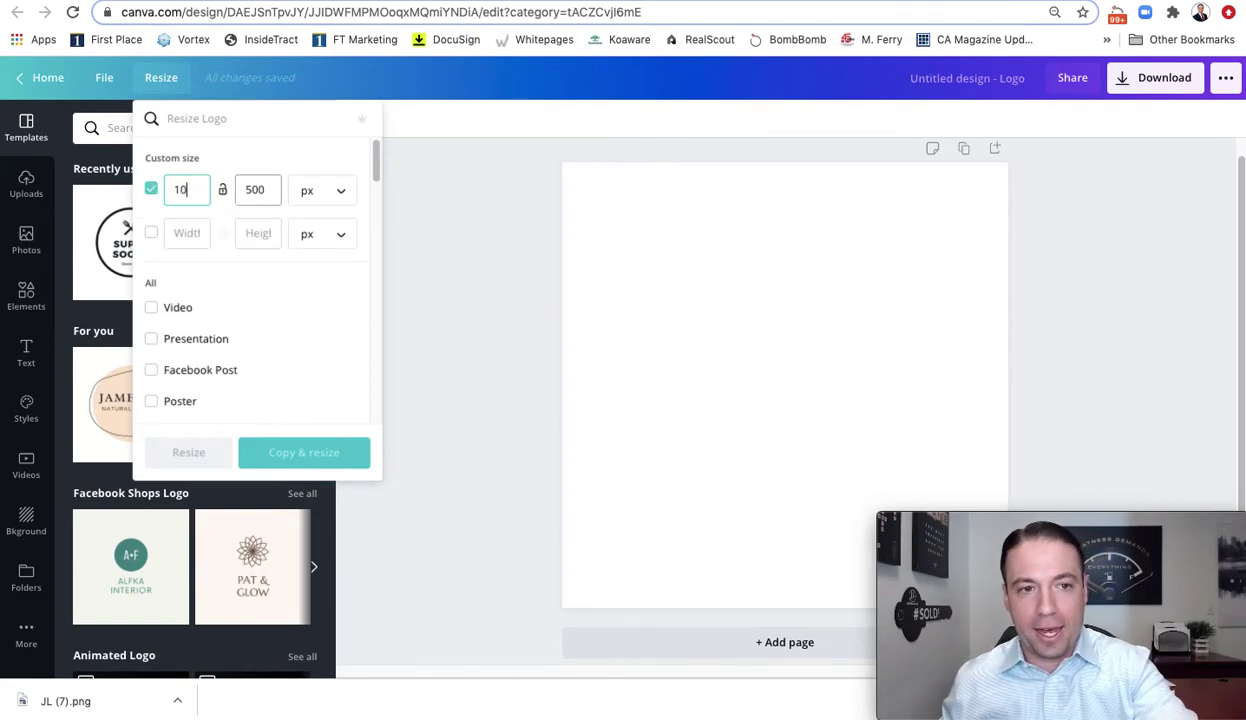
{"action": "type", "text": "00"}
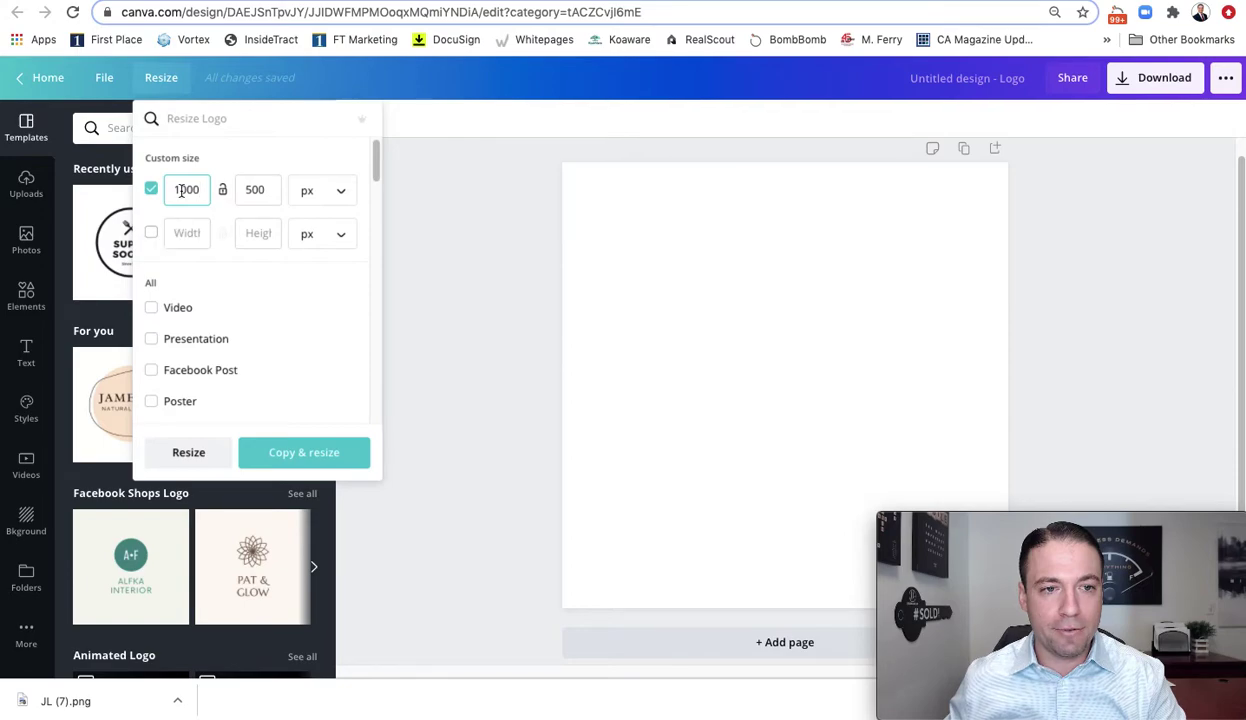
{"action": "left_click", "coordinate": [191, 452]}
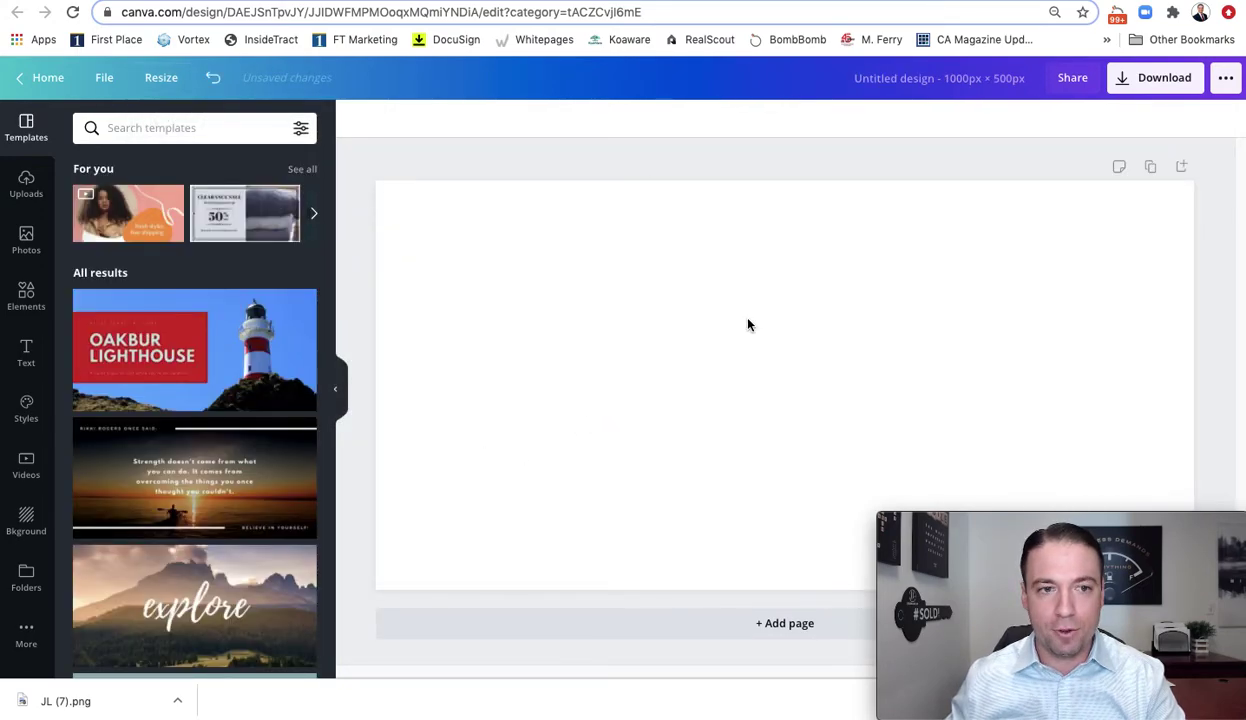
Add a heading text box containing the person's full name
{"action": "left_click", "coordinate": [747, 324]}
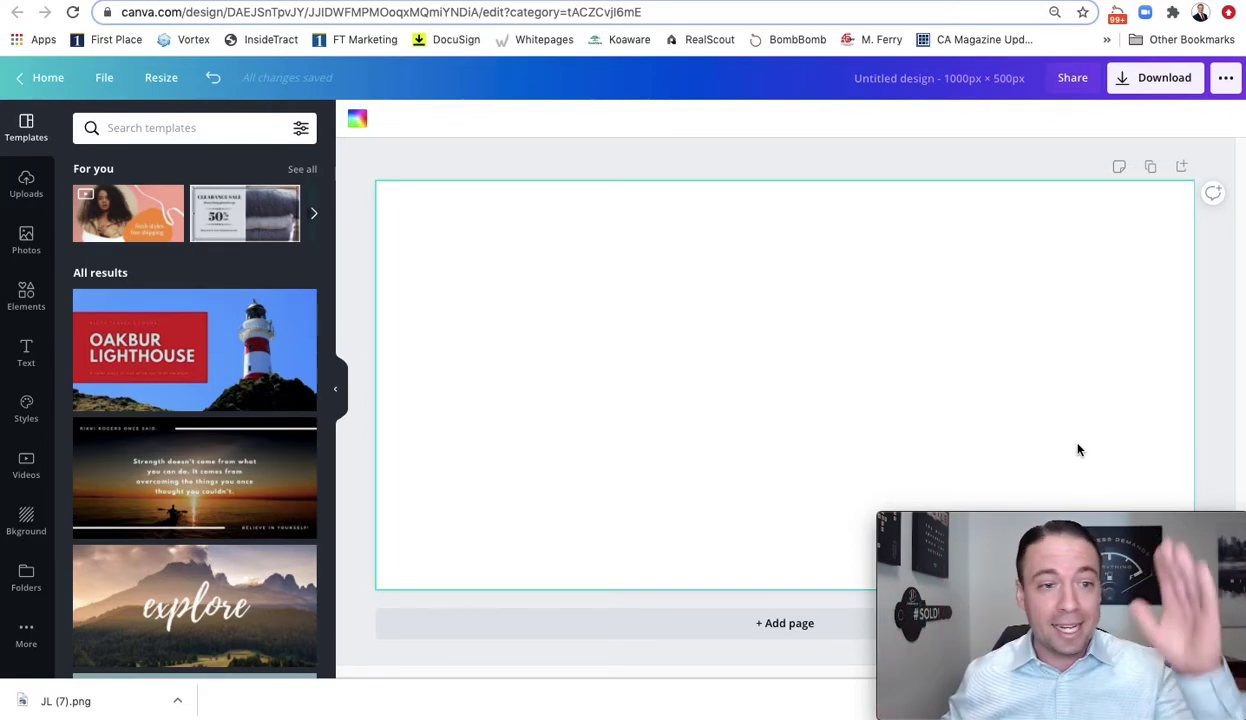
{"action": "left_click", "coordinate": [26, 350]}
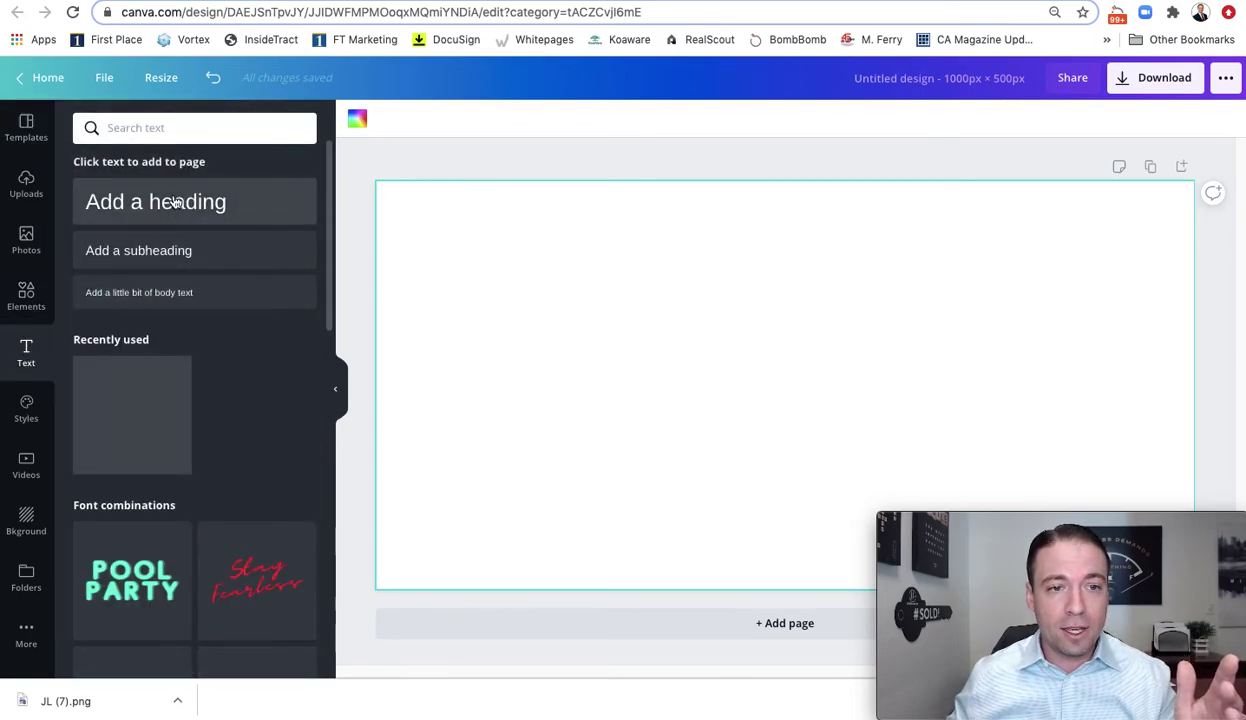
{"action": "left_click", "coordinate": [232, 207]}
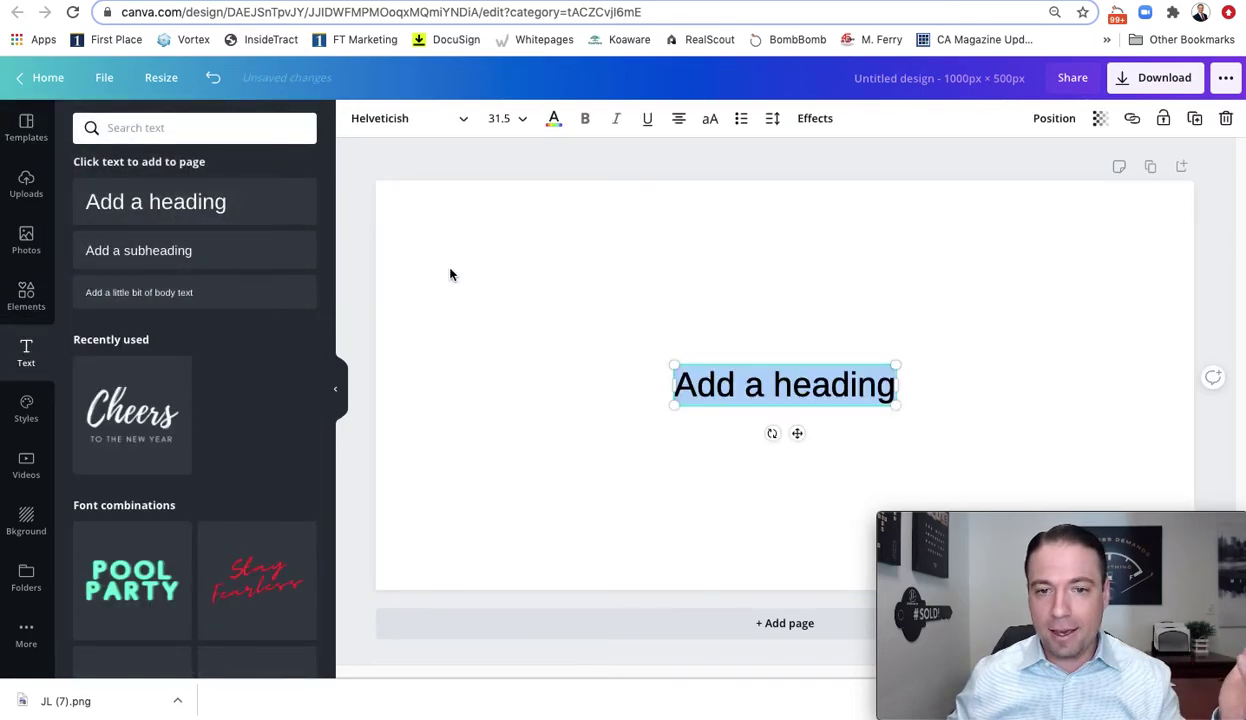
{"action": "triple_click", "coordinate": [726, 386]}
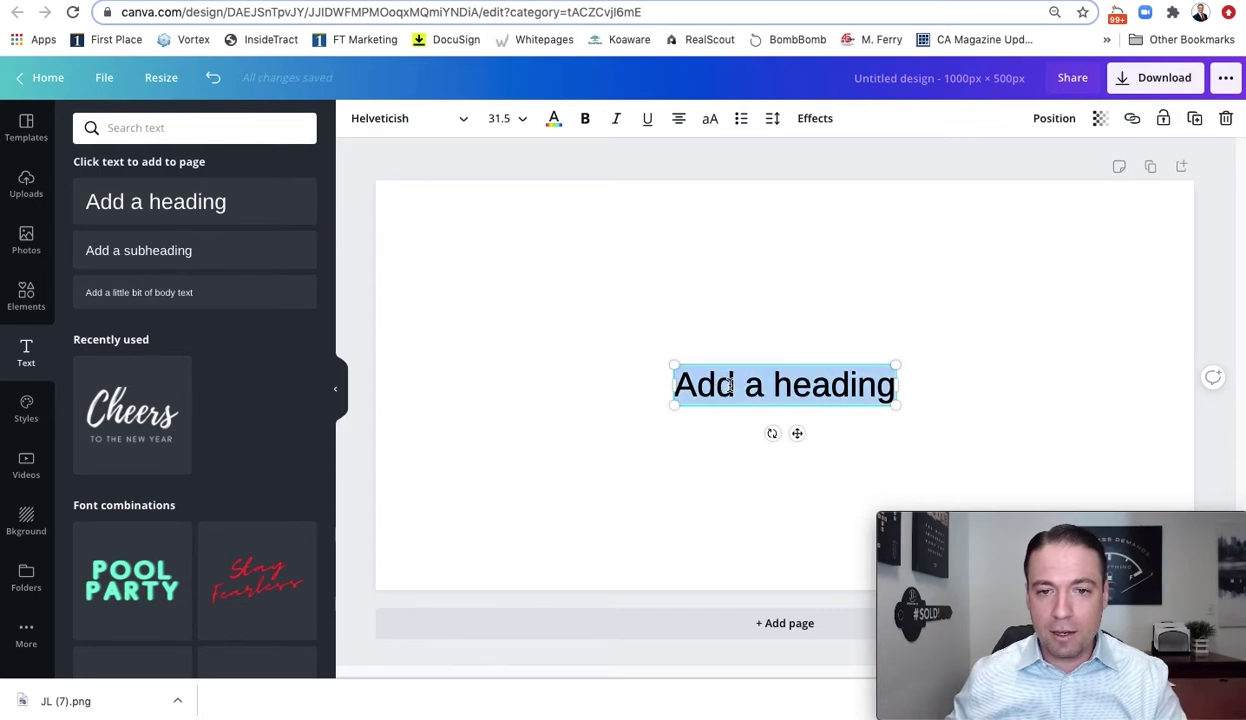
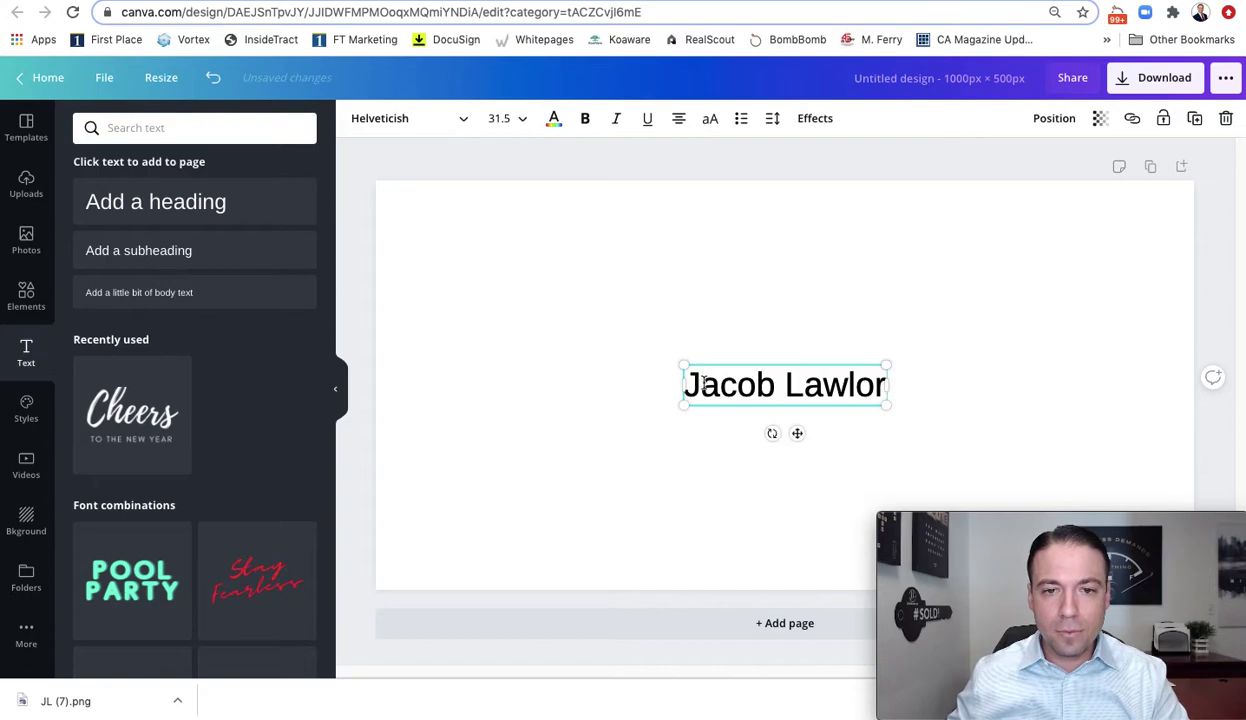
Enlarge the name heading to about size 115 across the page width and move it to the top
{"action": "left_click_drag", "start_coordinate": [681, 359], "coordinate": [462, 189]}
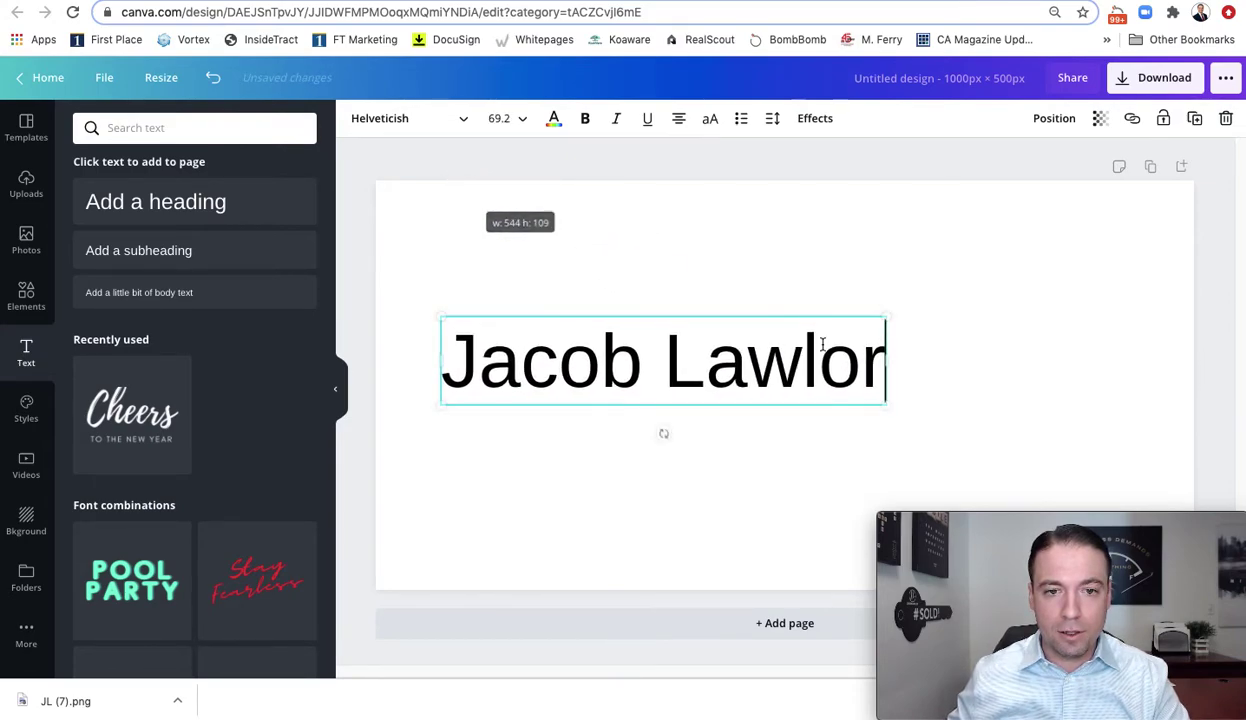
{"action": "left_click_drag", "start_coordinate": [884, 400], "coordinate": [1150, 466]}
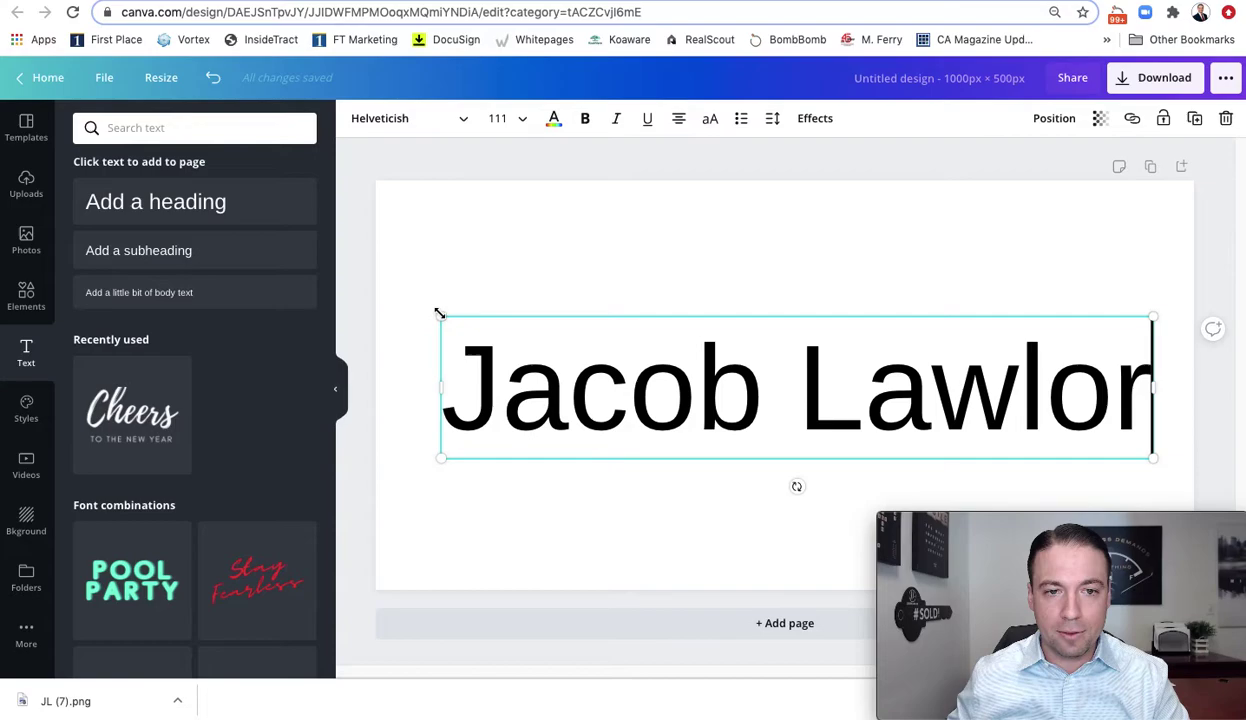
{"action": "left_click_drag", "start_coordinate": [433, 307], "coordinate": [411, 300]}
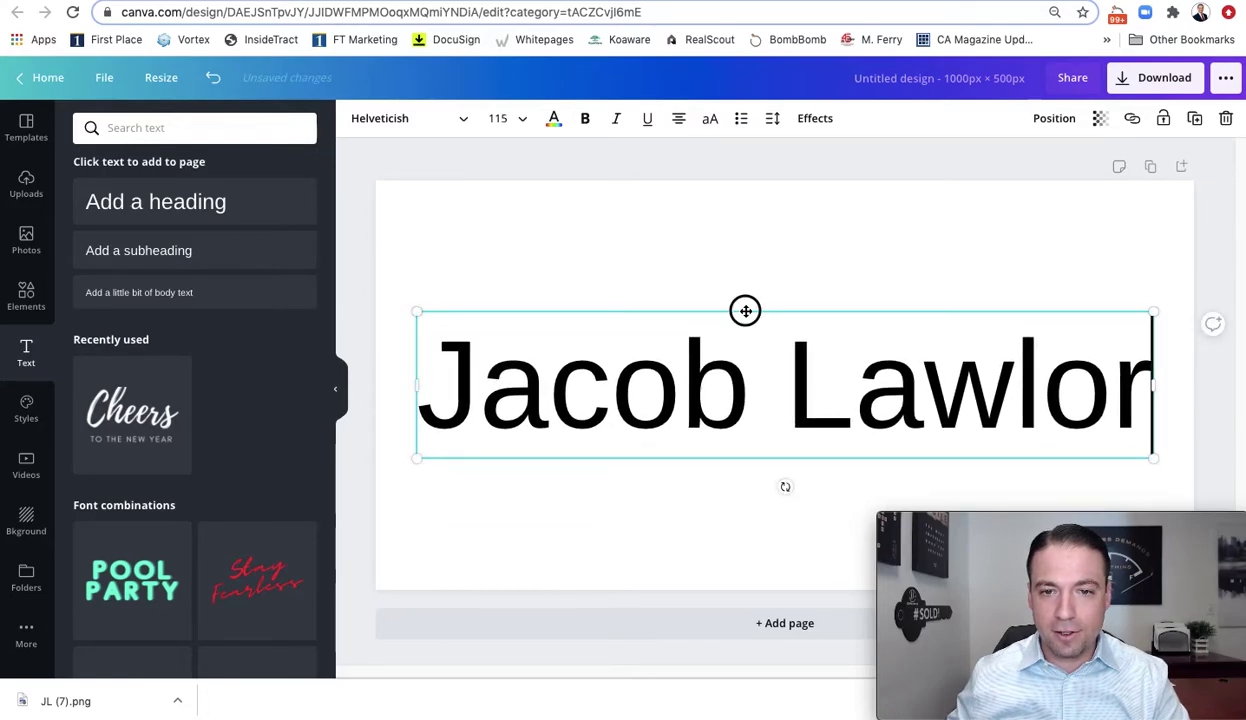
{"action": "left_click_drag", "start_coordinate": [742, 309], "coordinate": [743, 222]}
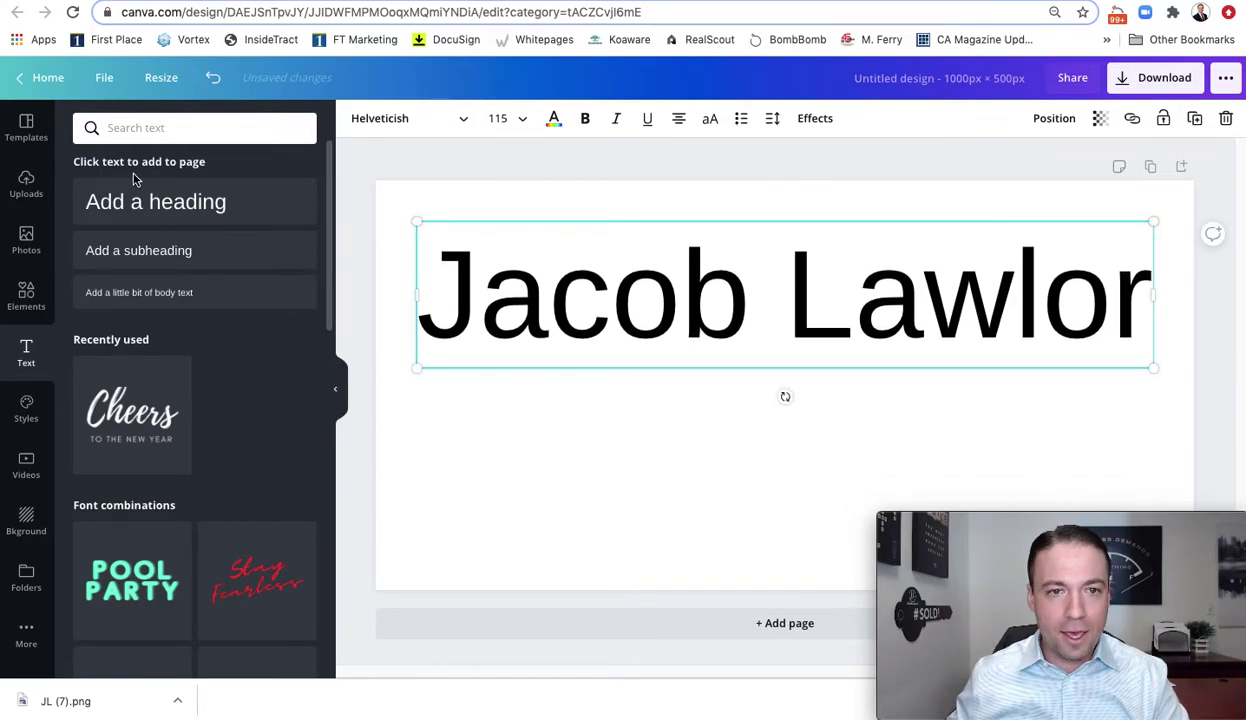
{"action": "left_click", "coordinate": [556, 426]}
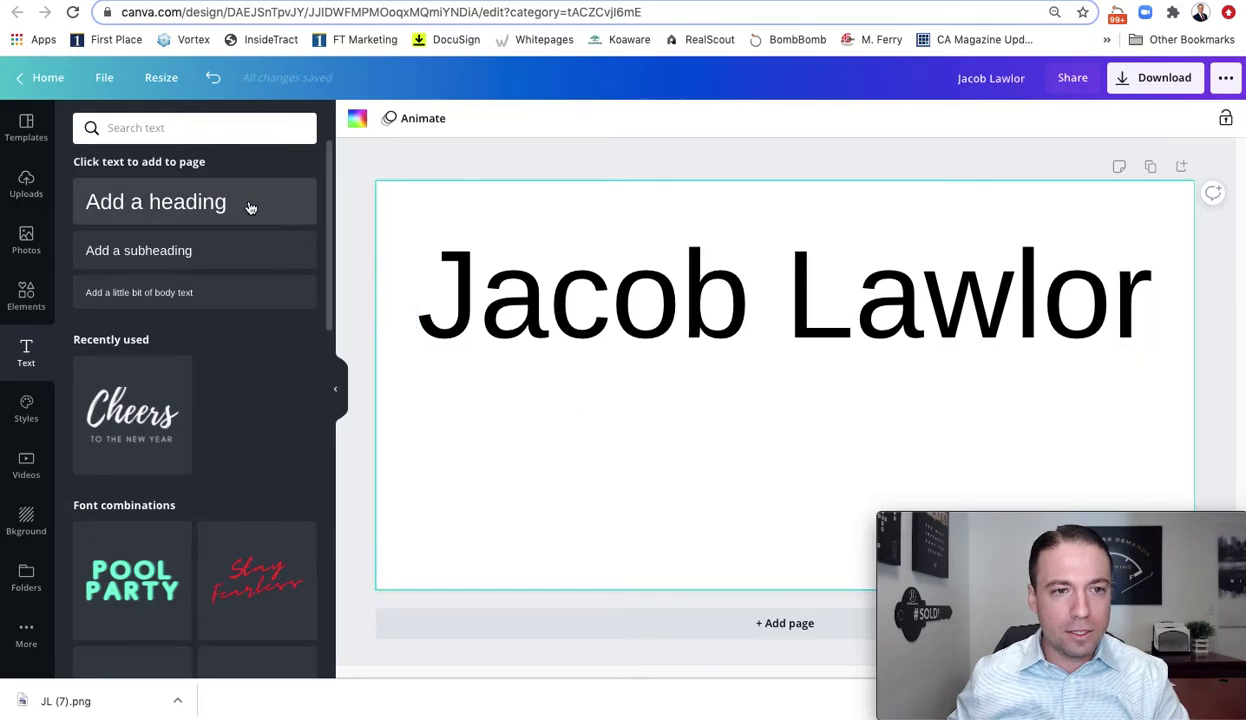
Add a 'REAL ESTATE AGENT' line below the name with letter spacing around 343
{"action": "left_click", "coordinate": [279, 214]}
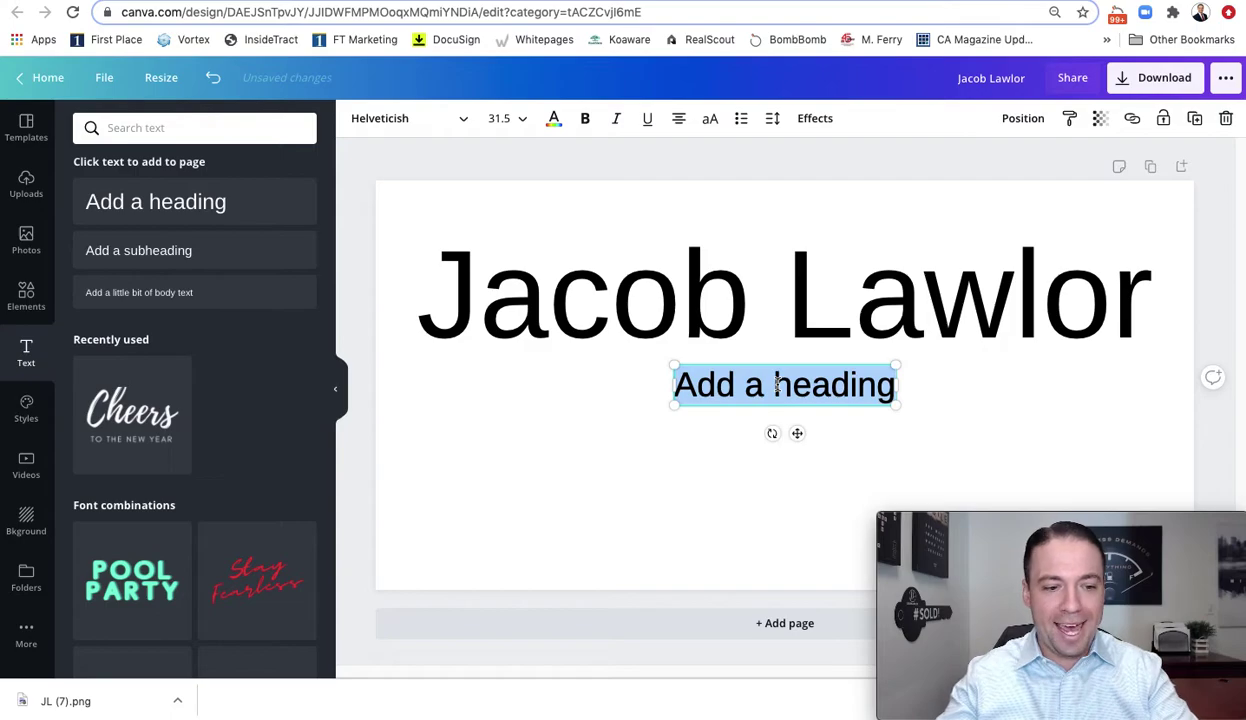
{"action": "type", "text": "REA"}
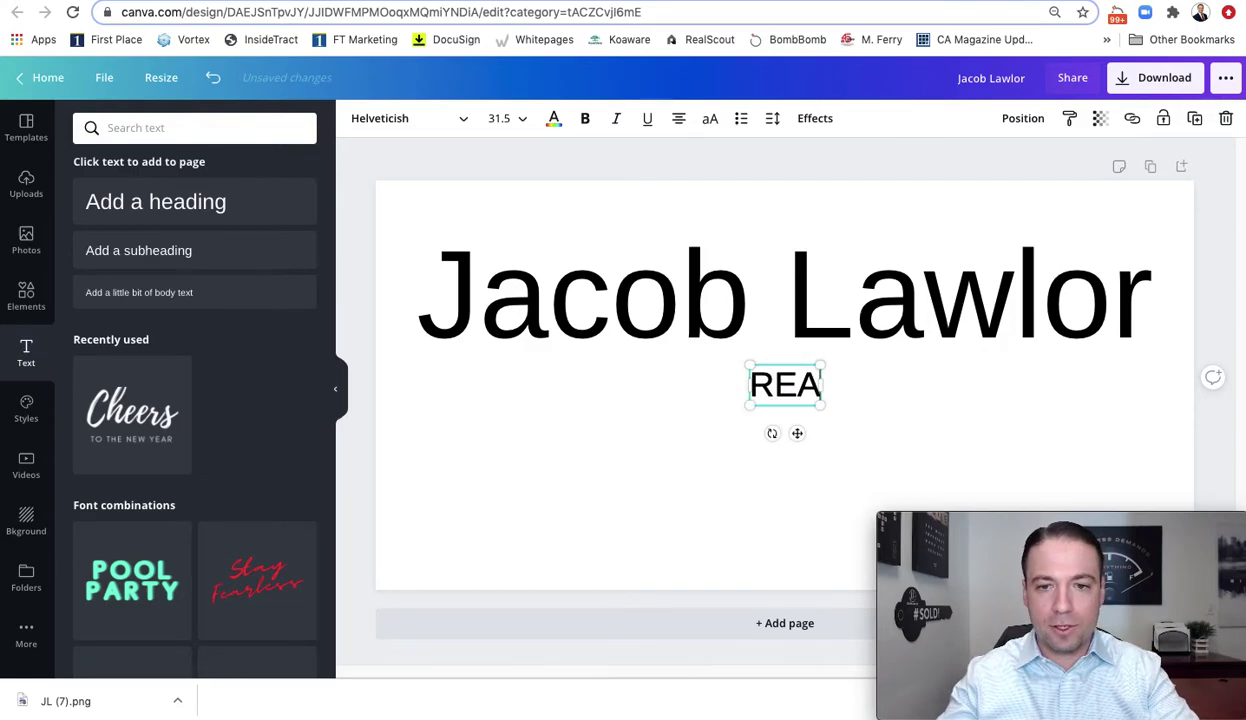
{"action": "type", "text": "L ESTATE AGENT"}
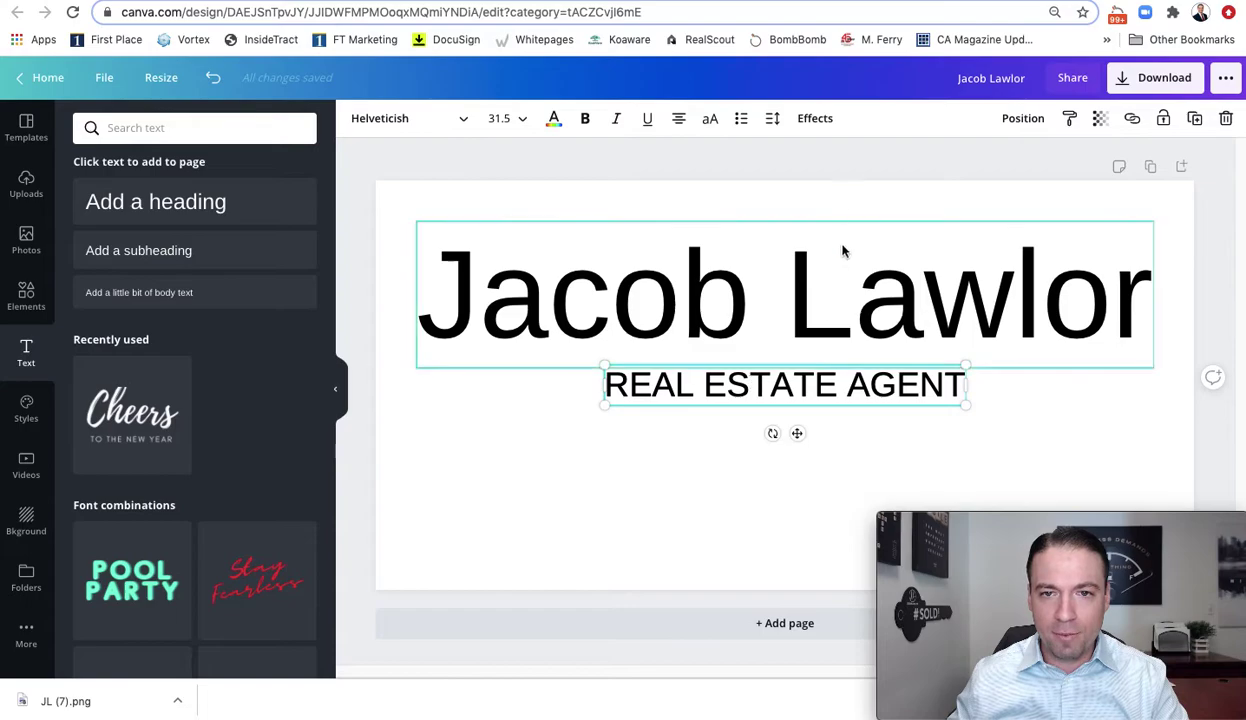
{"action": "left_click", "coordinate": [774, 124]}
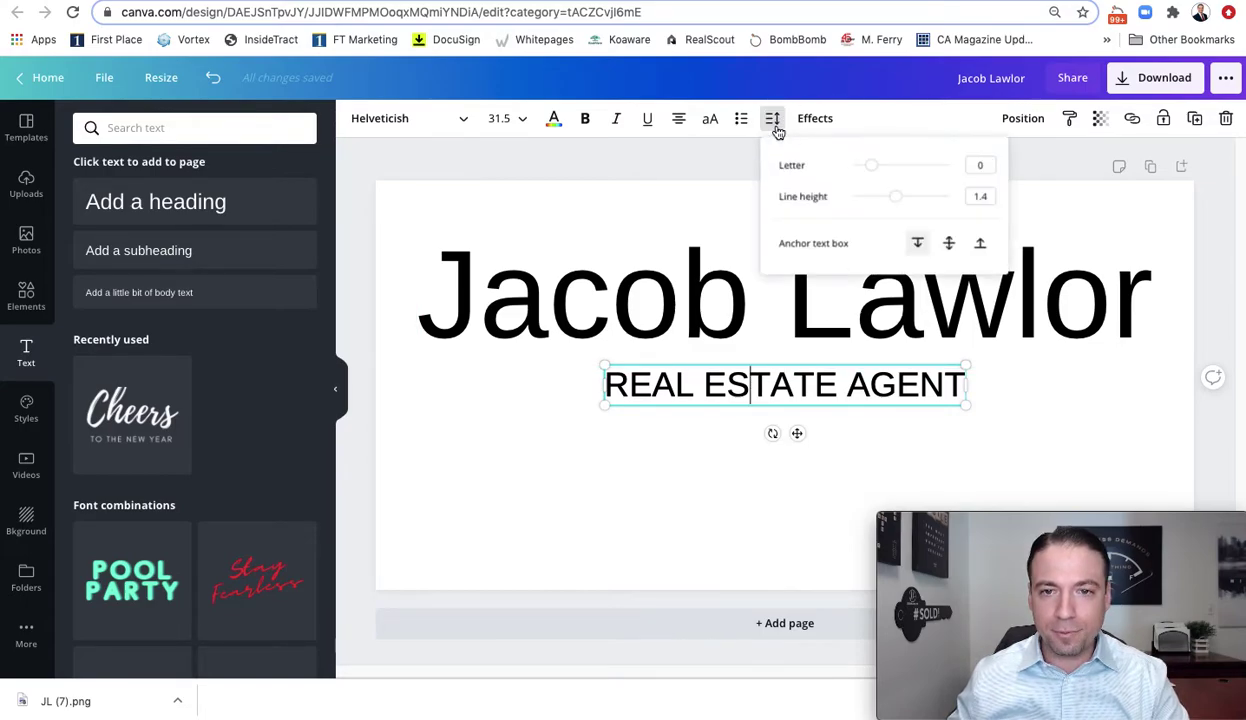
{"action": "left_click", "coordinate": [875, 172]}
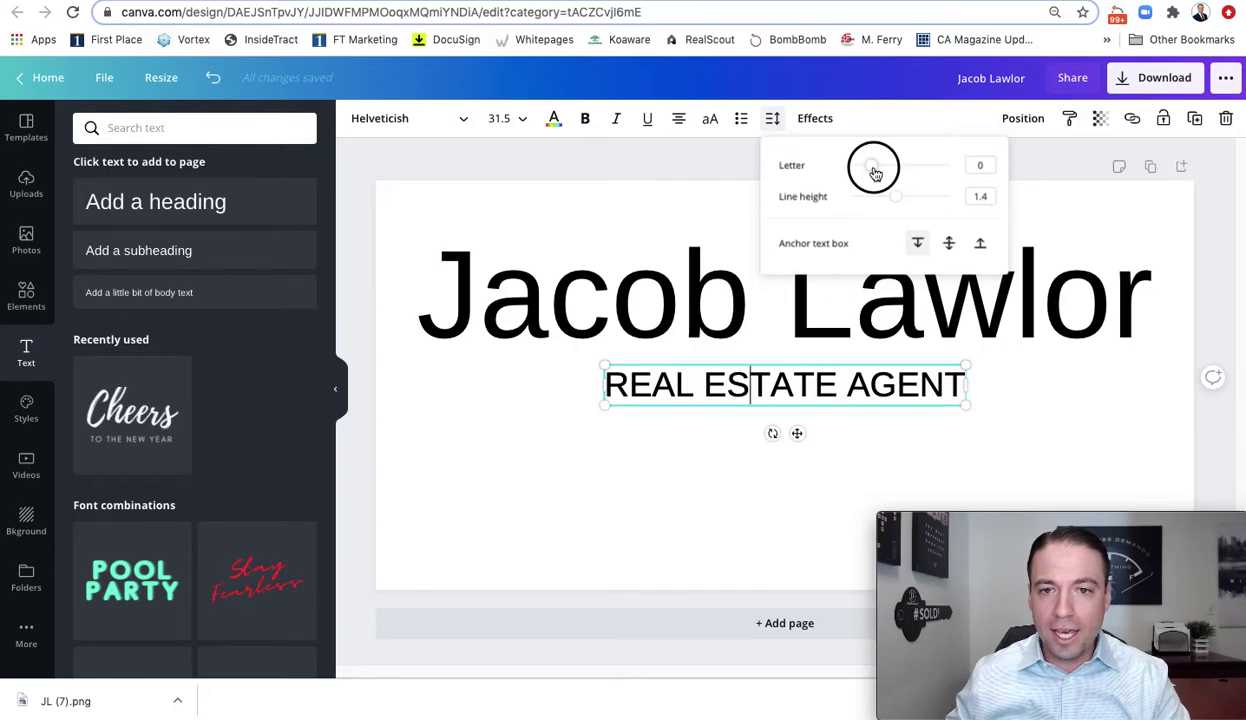
{"action": "left_click_drag", "start_coordinate": [875, 172], "coordinate": [906, 177]}
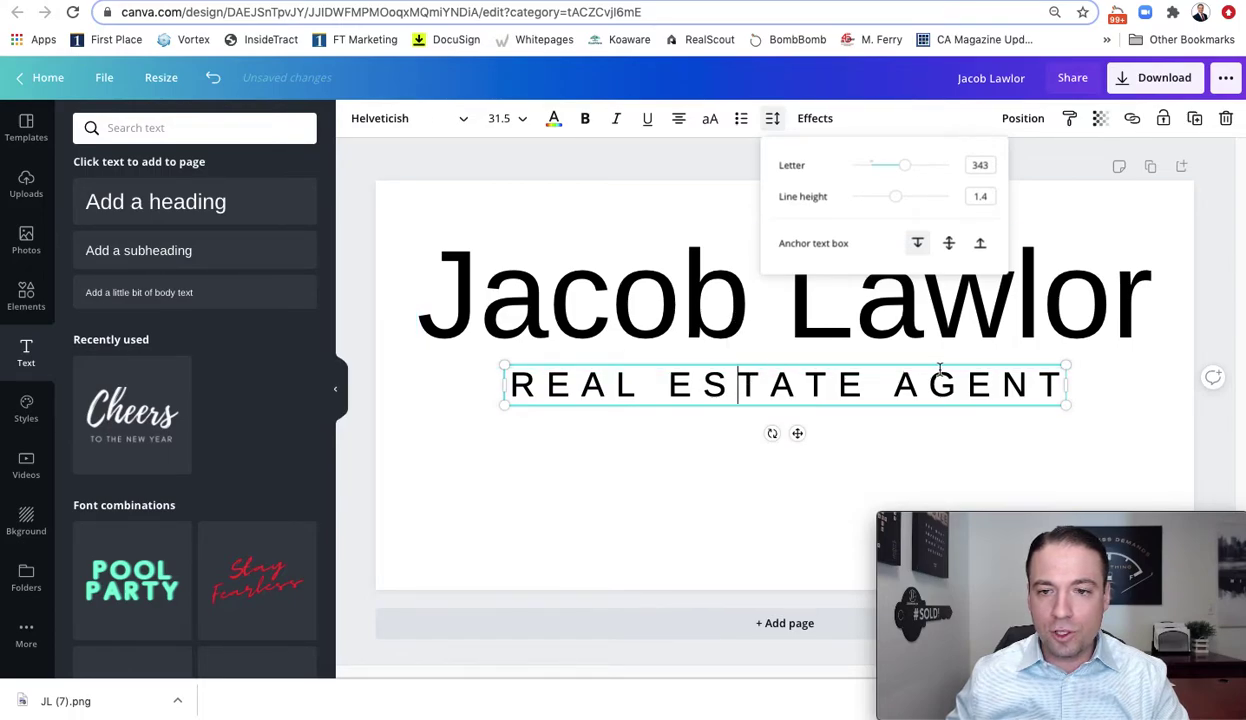
{"action": "left_click", "coordinate": [650, 451]}
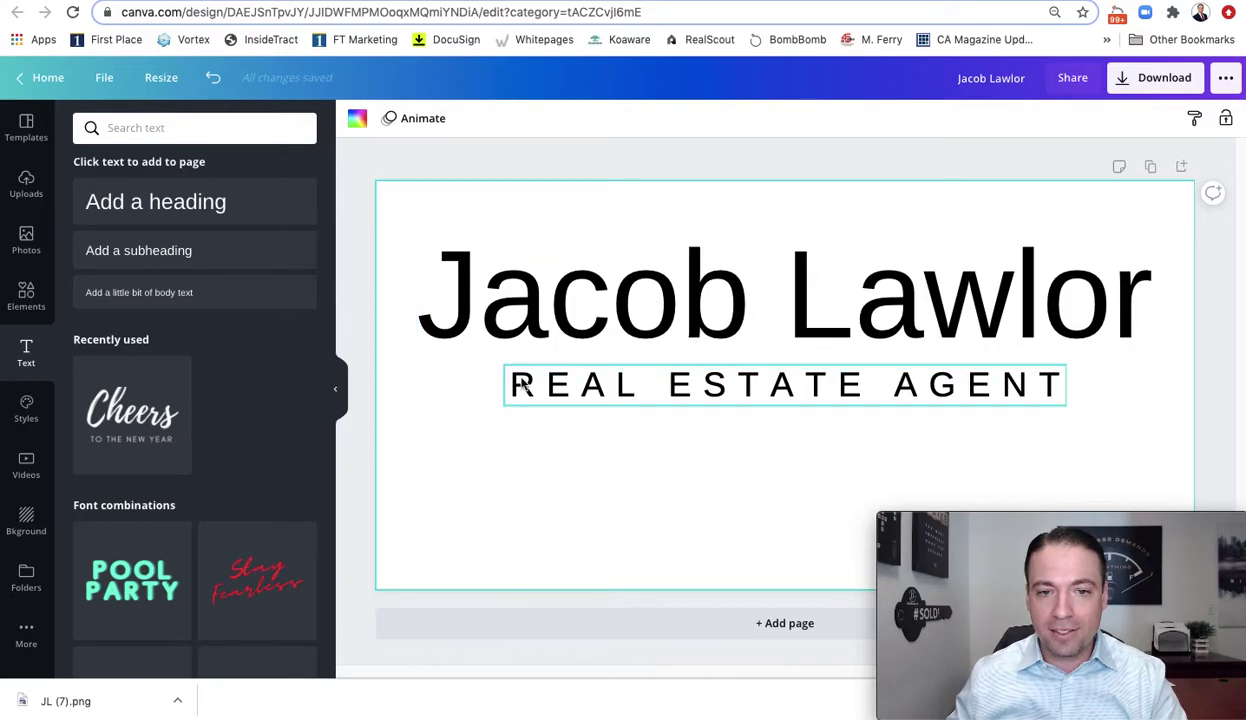
Add a plain horizontal line and shorten it to a short dash left of the subtitle
{"action": "left_click", "coordinate": [27, 312]}
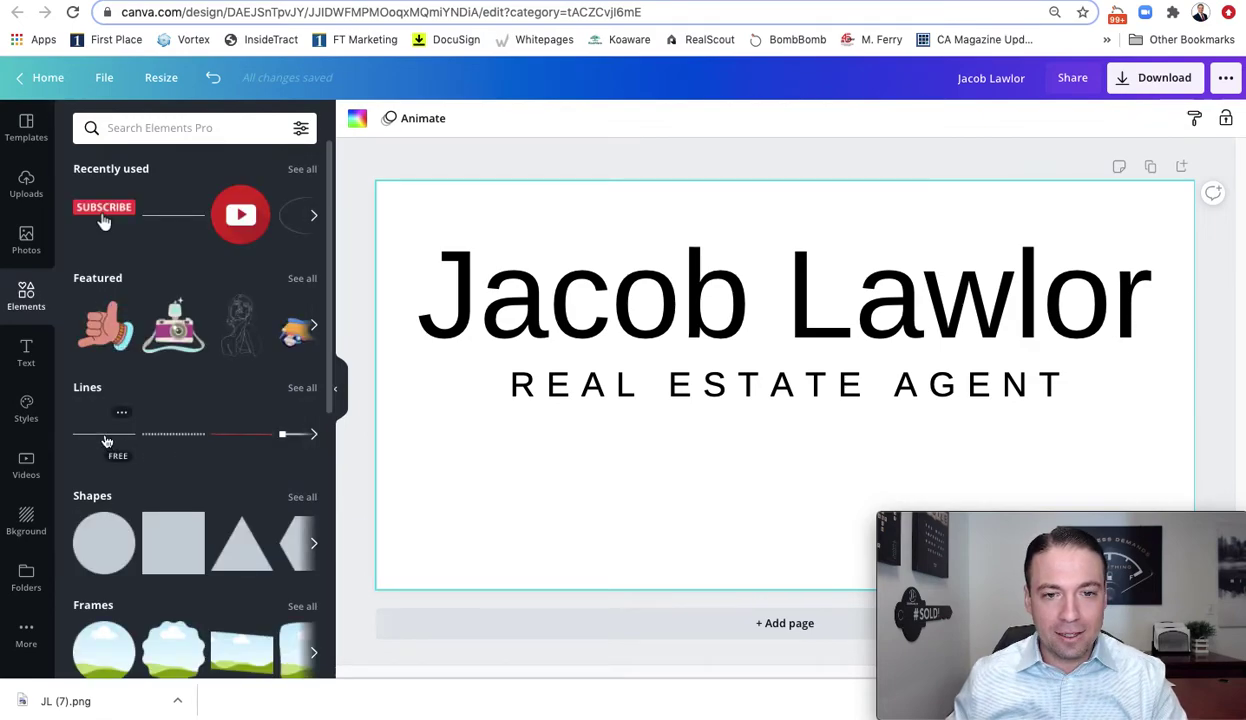
{"action": "left_click", "coordinate": [107, 441]}
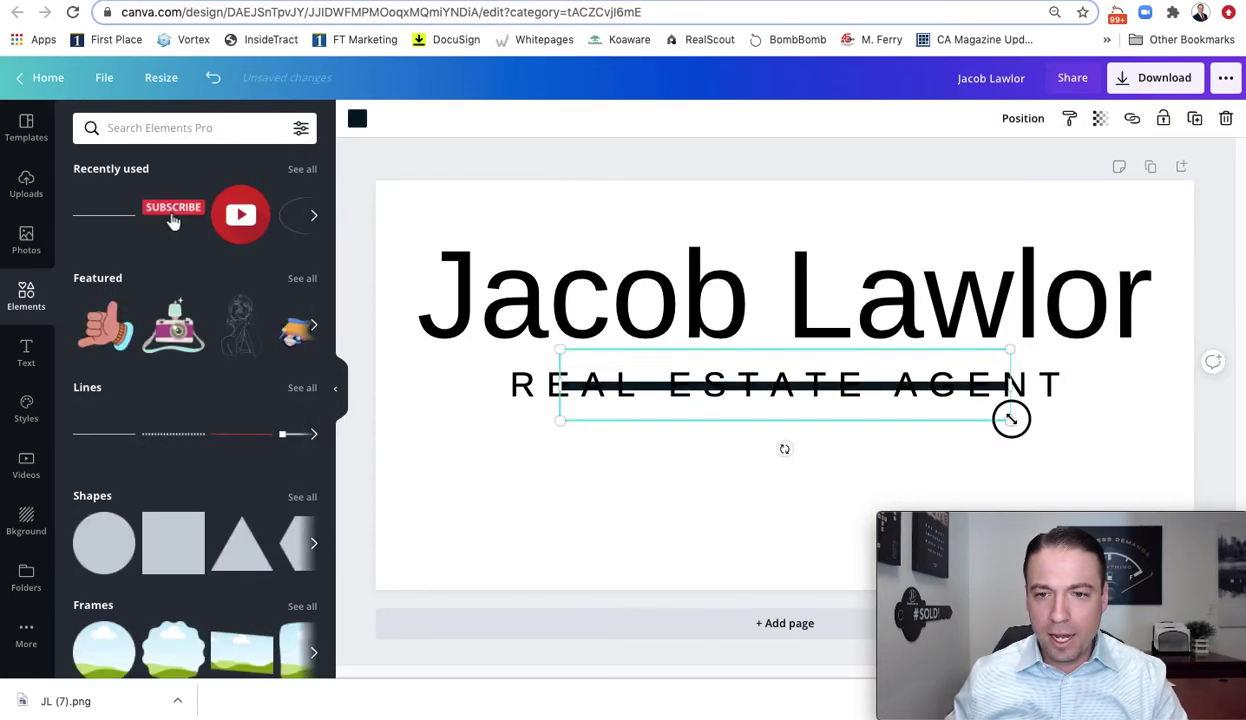
{"action": "left_click_drag", "start_coordinate": [1011, 419], "coordinate": [470, 414]}
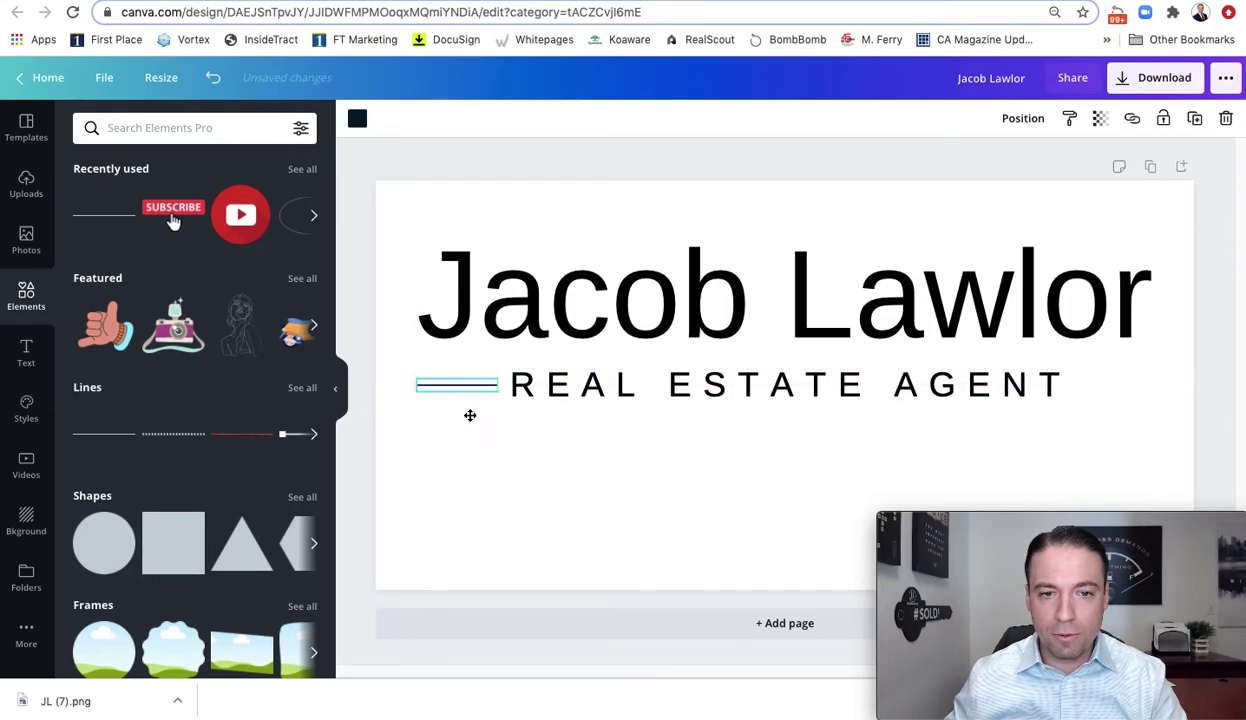
{"action": "left_click", "coordinate": [550, 434]}
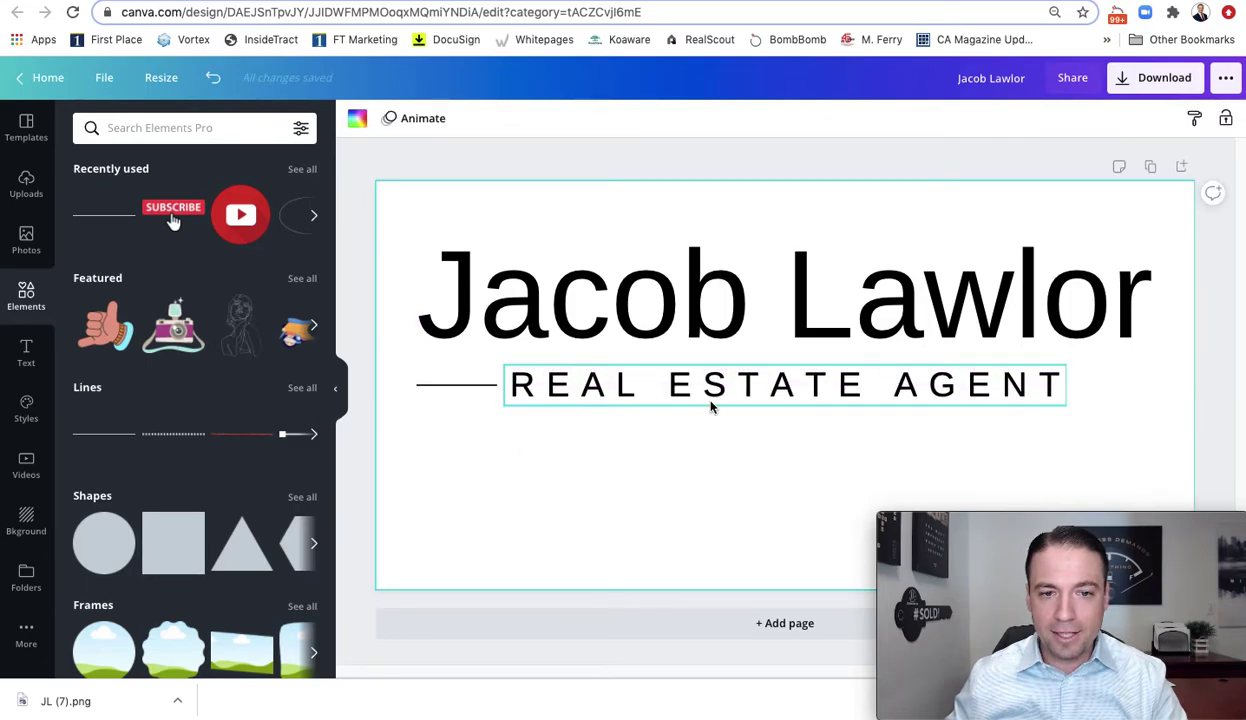
Copy and paste the short line, then place the copy to the right of AGENT
{"action": "left_click", "coordinate": [426, 385]}
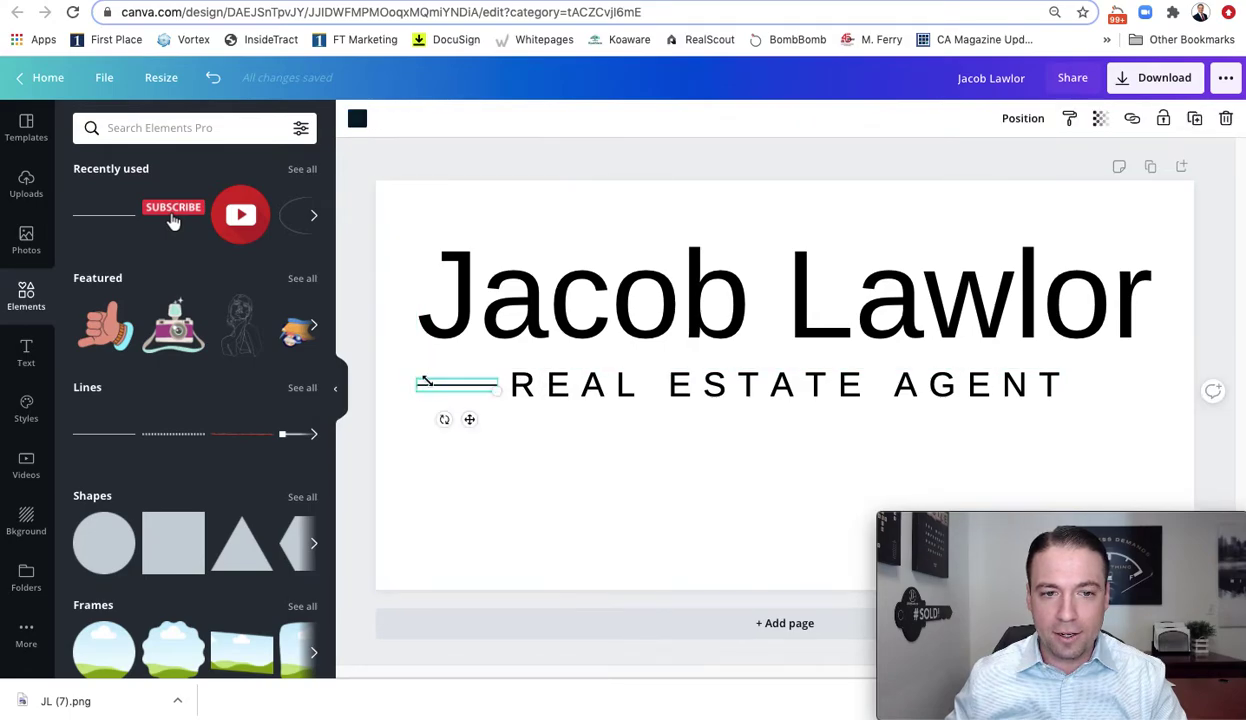
{"action": "right_click", "coordinate": [444, 387]}
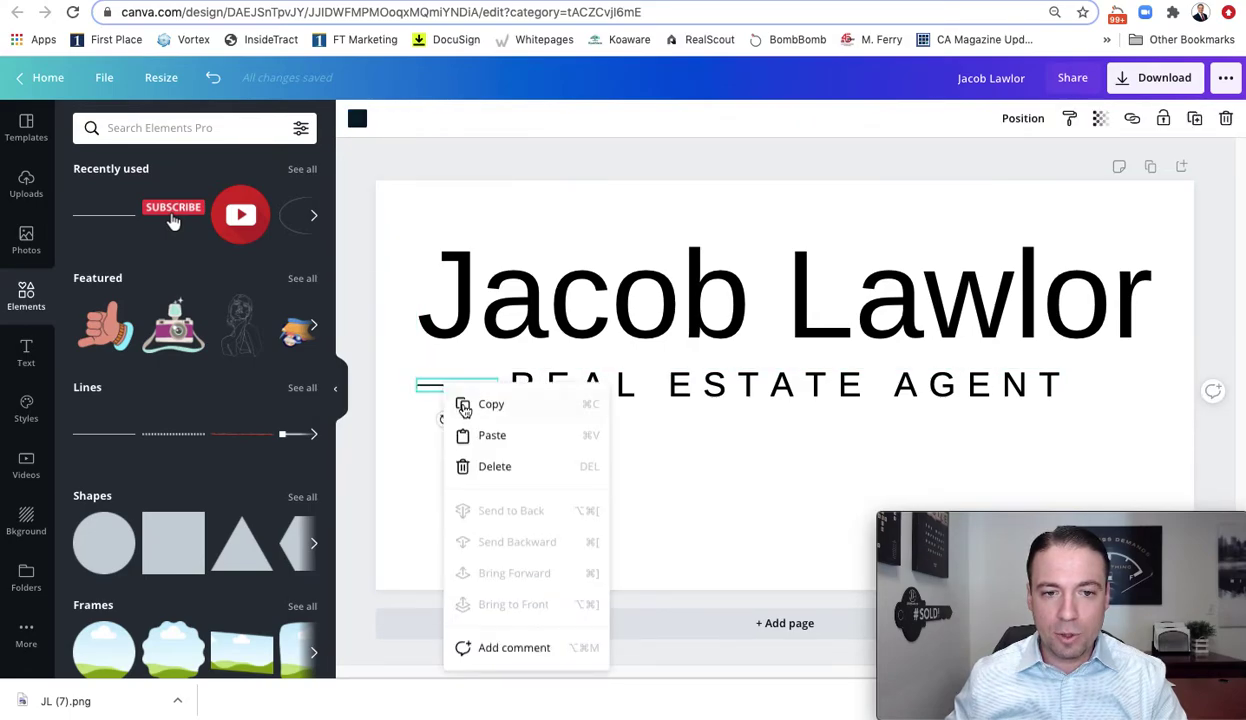
{"action": "left_click", "coordinate": [467, 405]}
{"action": "right_click", "coordinate": [662, 463]}
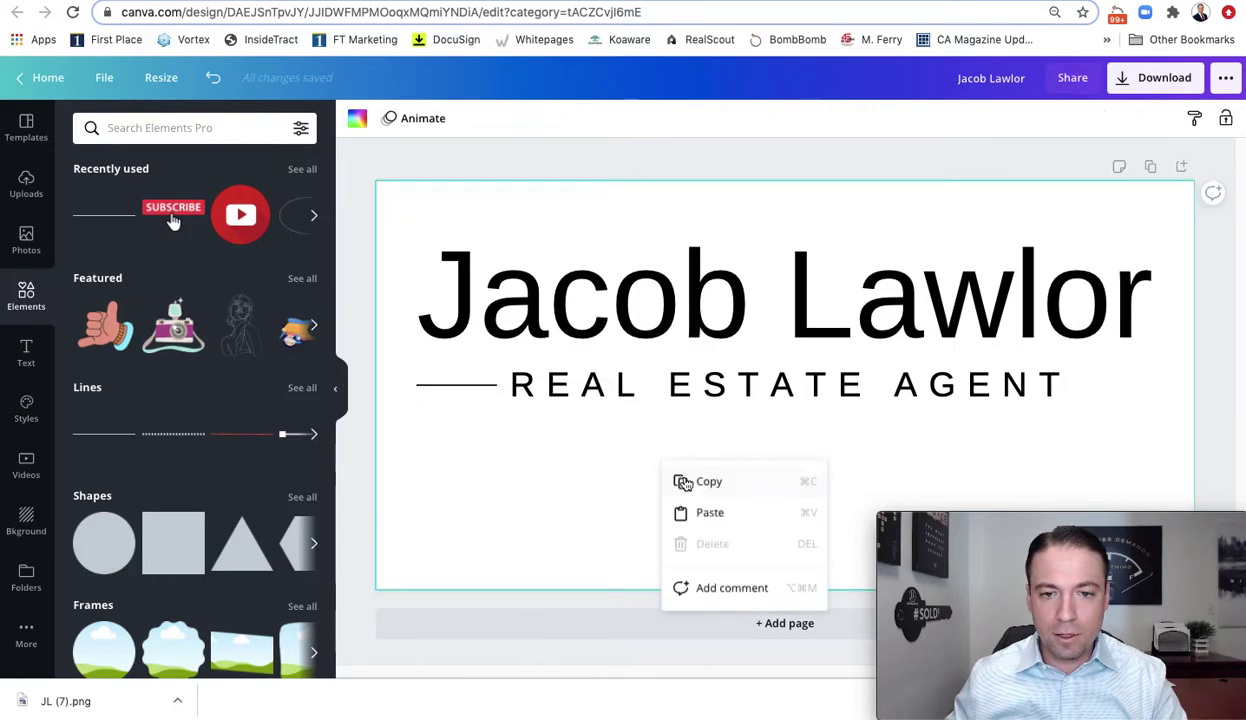
{"action": "left_click", "coordinate": [698, 513]}
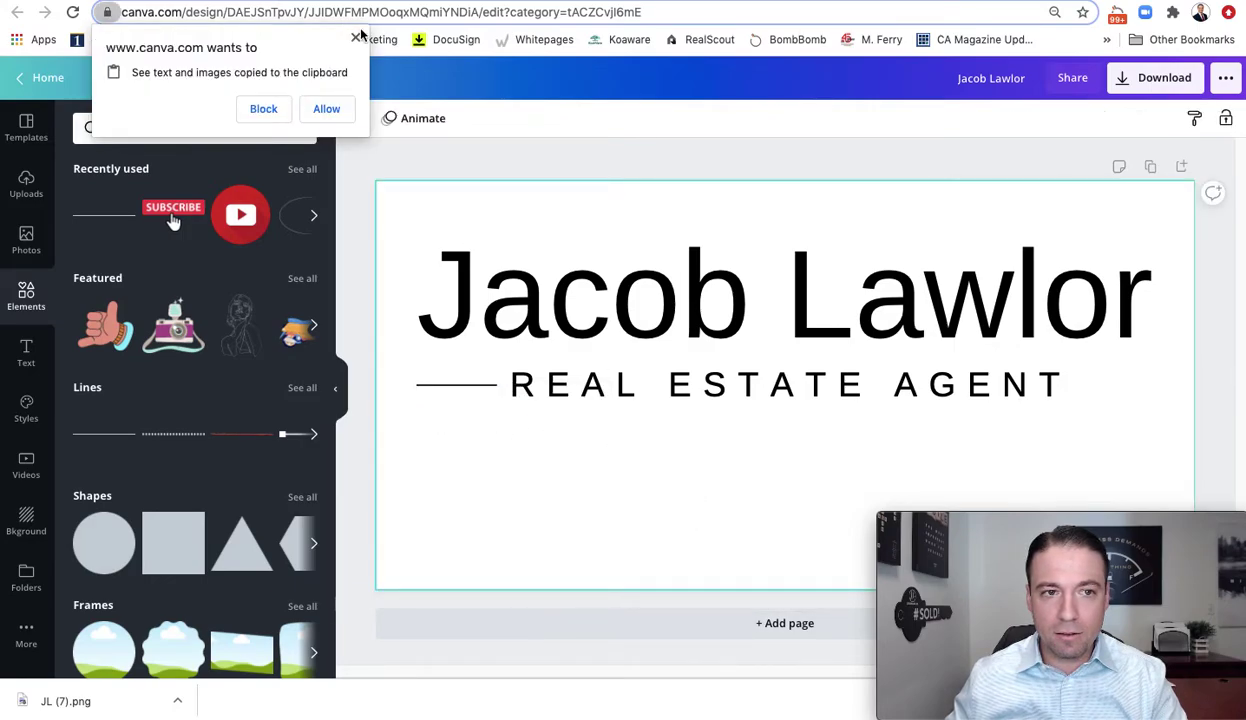
{"action": "left_click", "coordinate": [327, 109]}
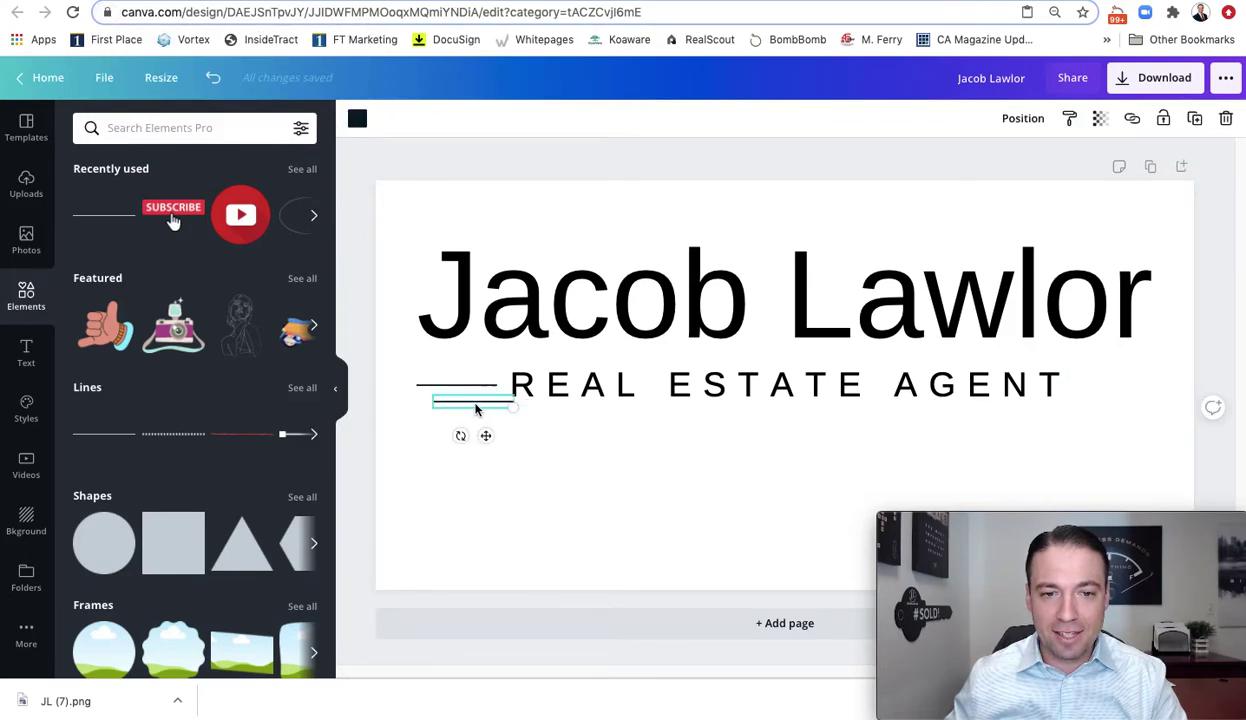
{"action": "left_click_drag", "start_coordinate": [491, 436], "coordinate": [1128, 418]}
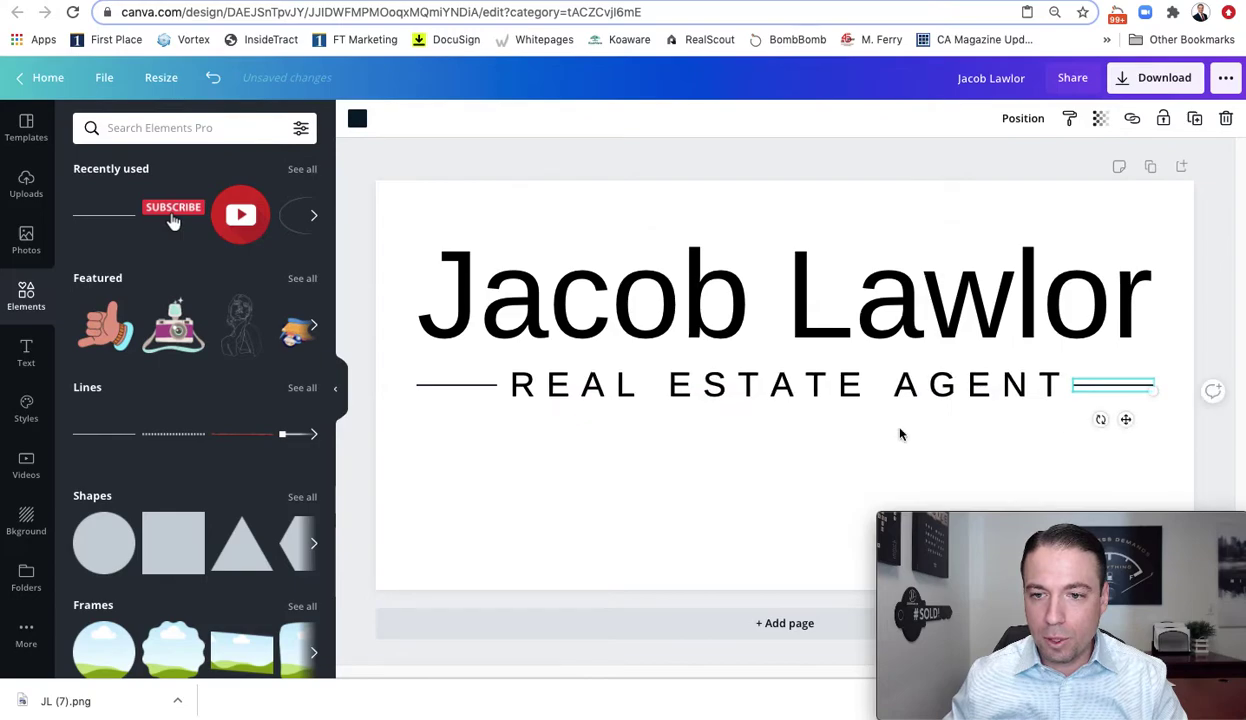
{"action": "left_click", "coordinate": [598, 448]}
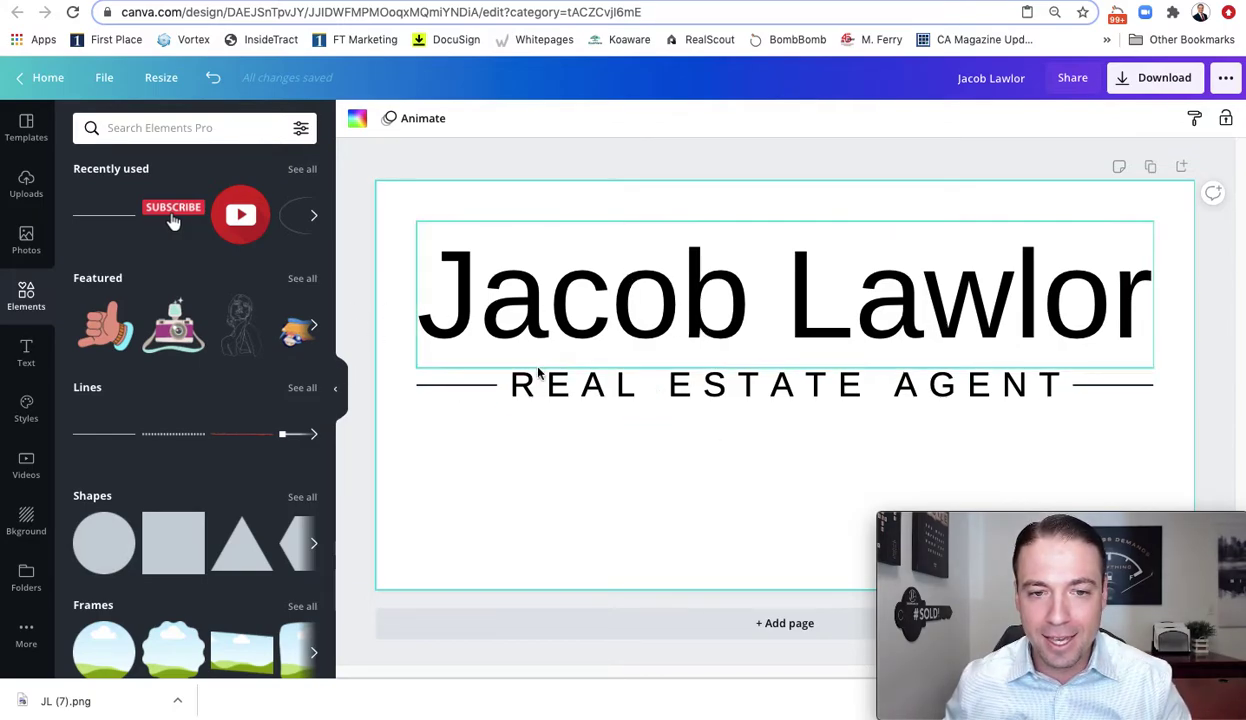
Group the name, subtitle and both lines, and align the group to the page's vertical middle
{"action": "left_click", "coordinate": [712, 285]}
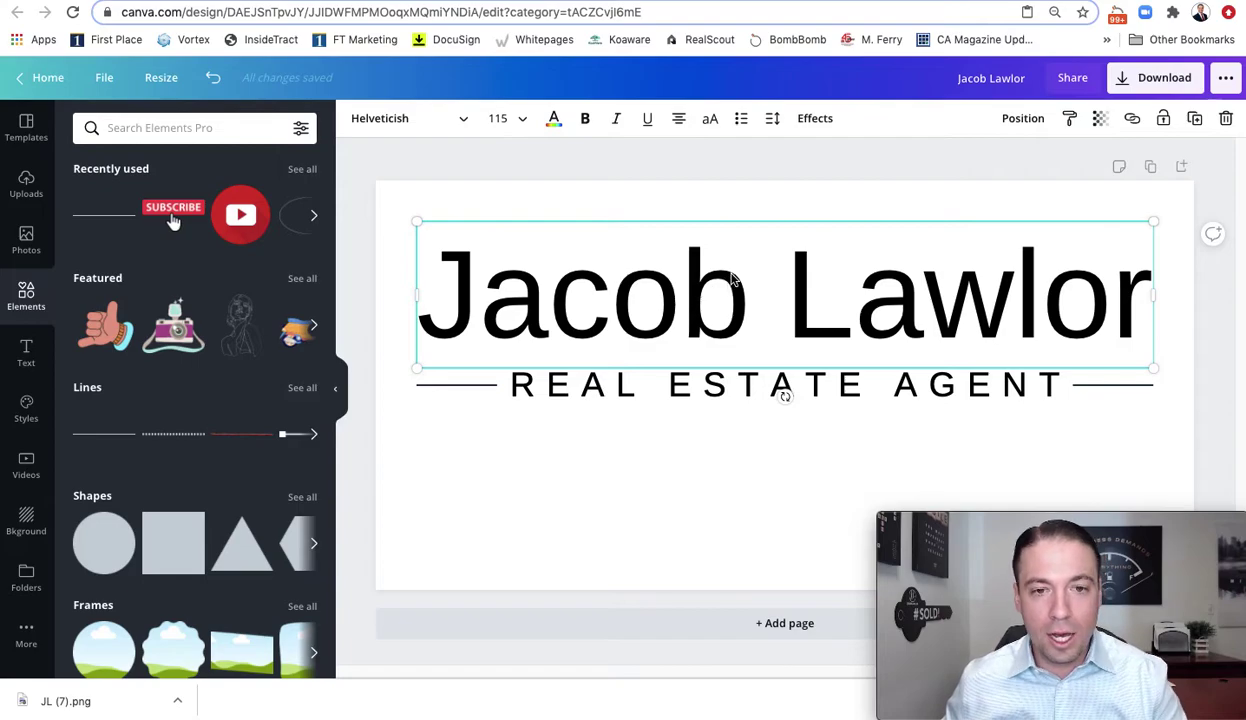
{"action": "left_click", "coordinate": [570, 384], "text": "shift"}
{"action": "left_click", "coordinate": [456, 387], "text": "shift"}
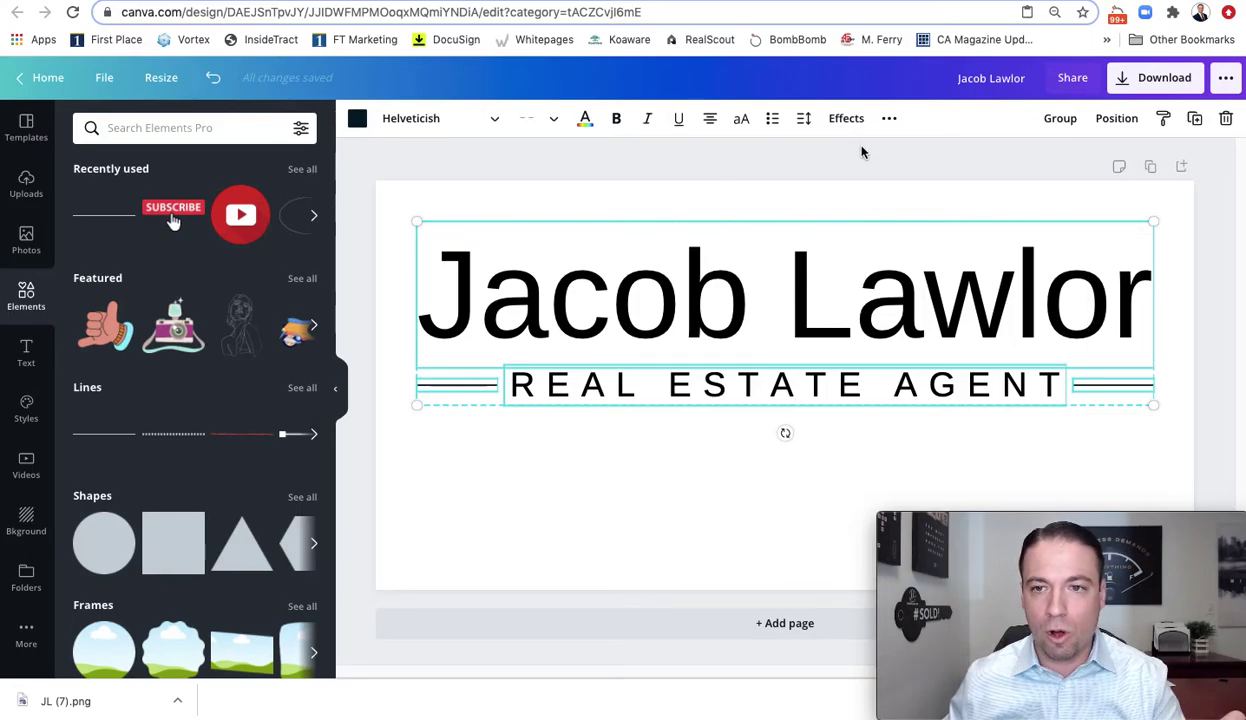
{"action": "left_click", "coordinate": [1060, 120]}
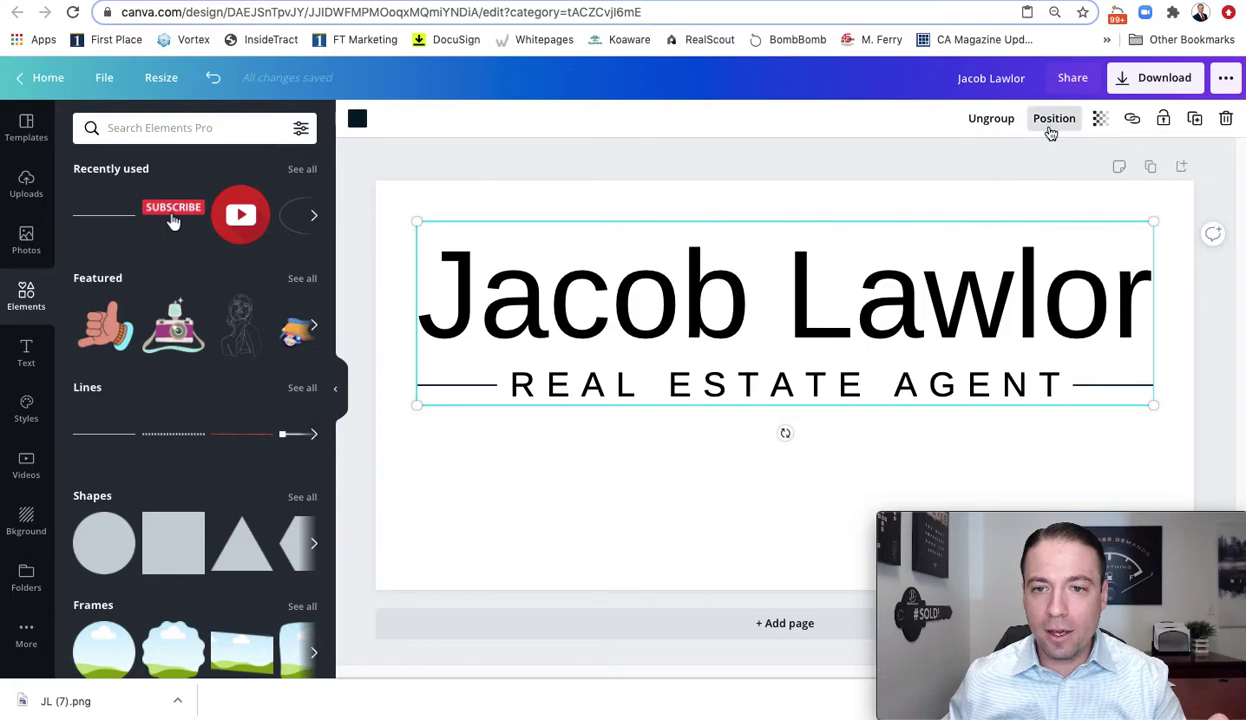
{"action": "left_click", "coordinate": [1052, 121]}
{"action": "left_click", "coordinate": [862, 260]}
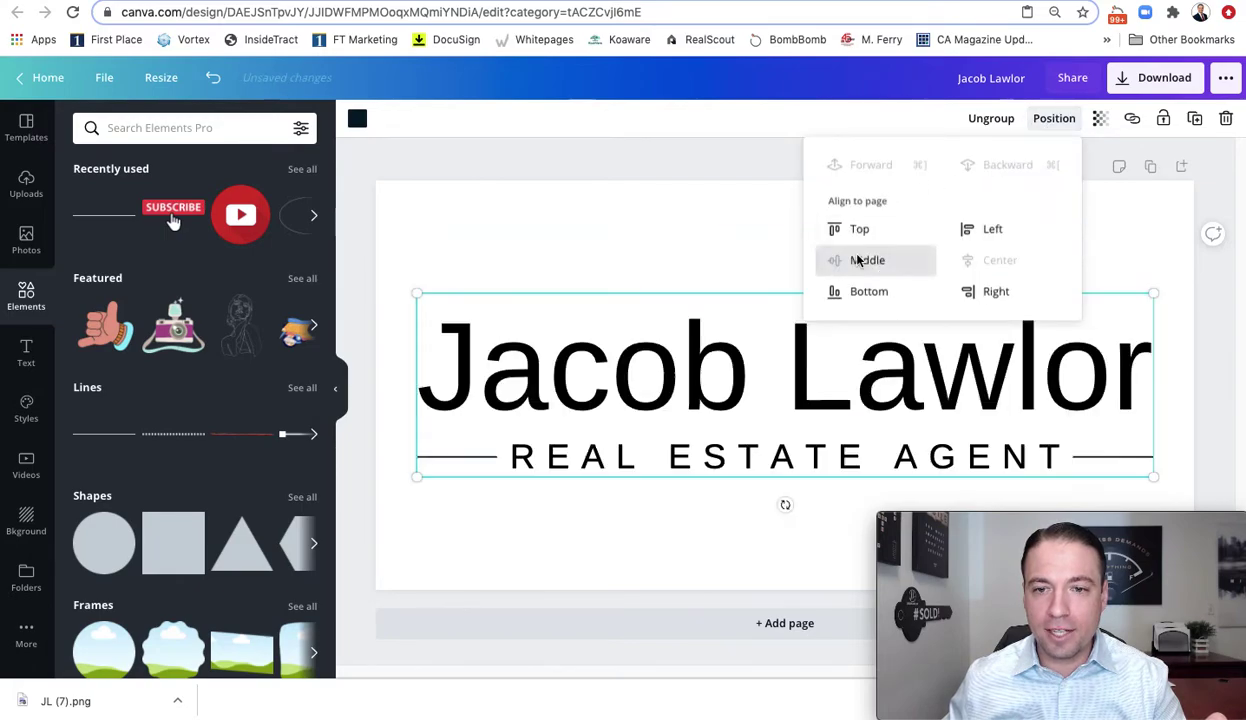
{"action": "left_click", "coordinate": [735, 202]}
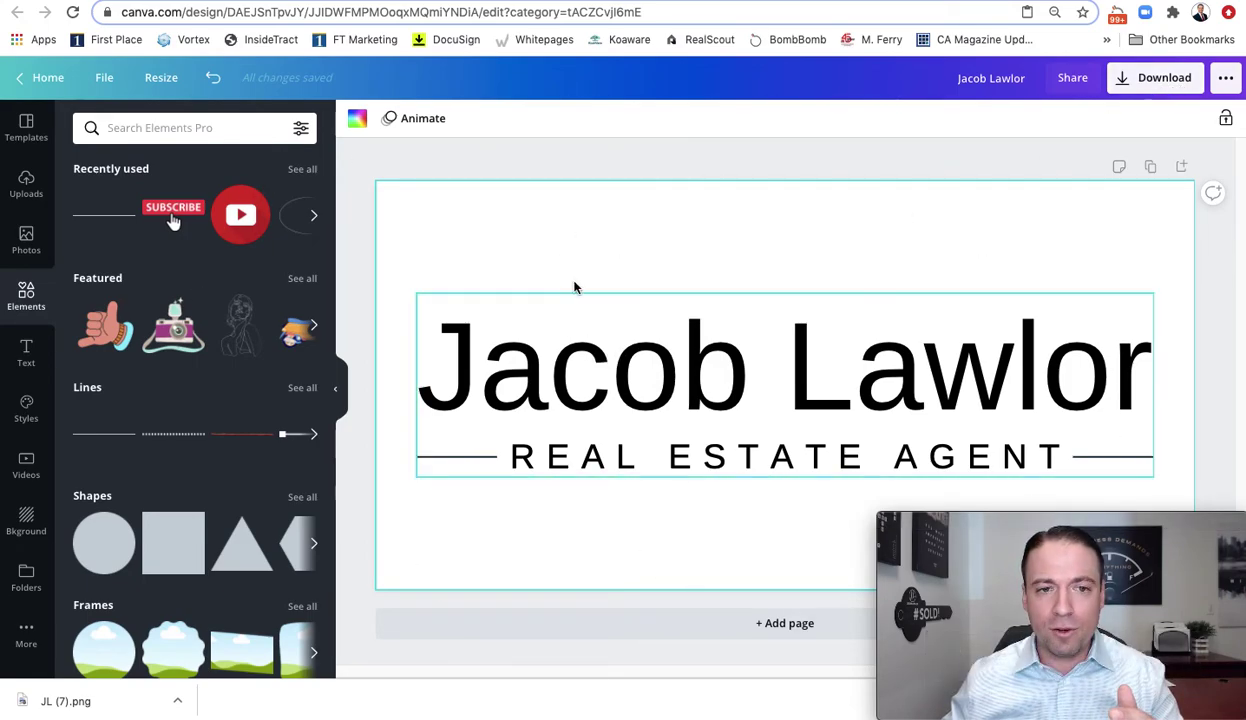
Resize the design to a custom 1000 × 350 px page
{"action": "left_click", "coordinate": [153, 76]}
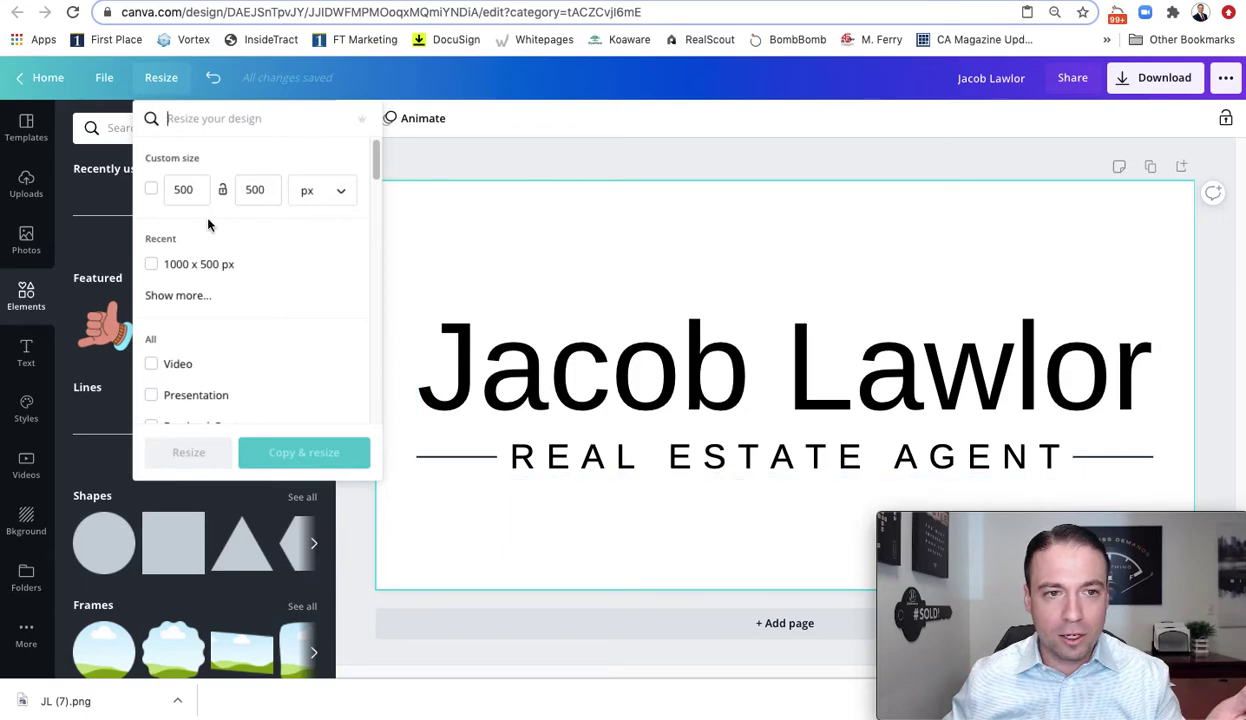
{"action": "left_click", "coordinate": [152, 190]}
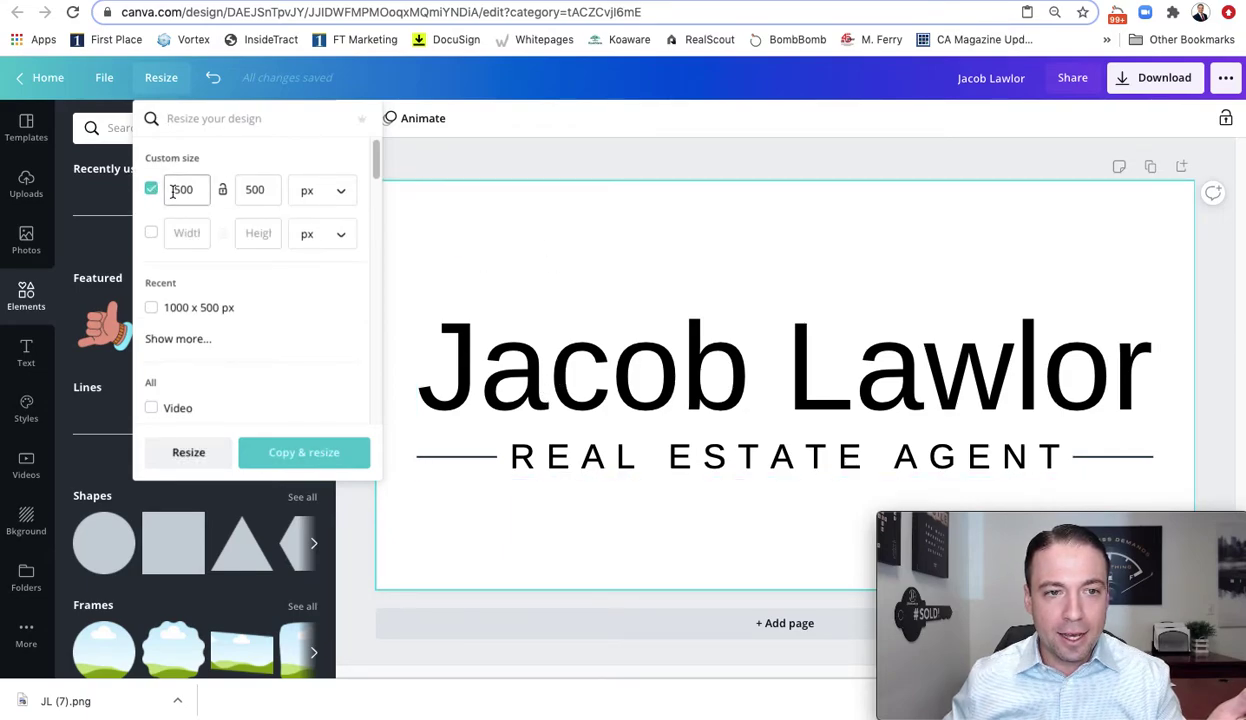
{"action": "type", "text": "100"}
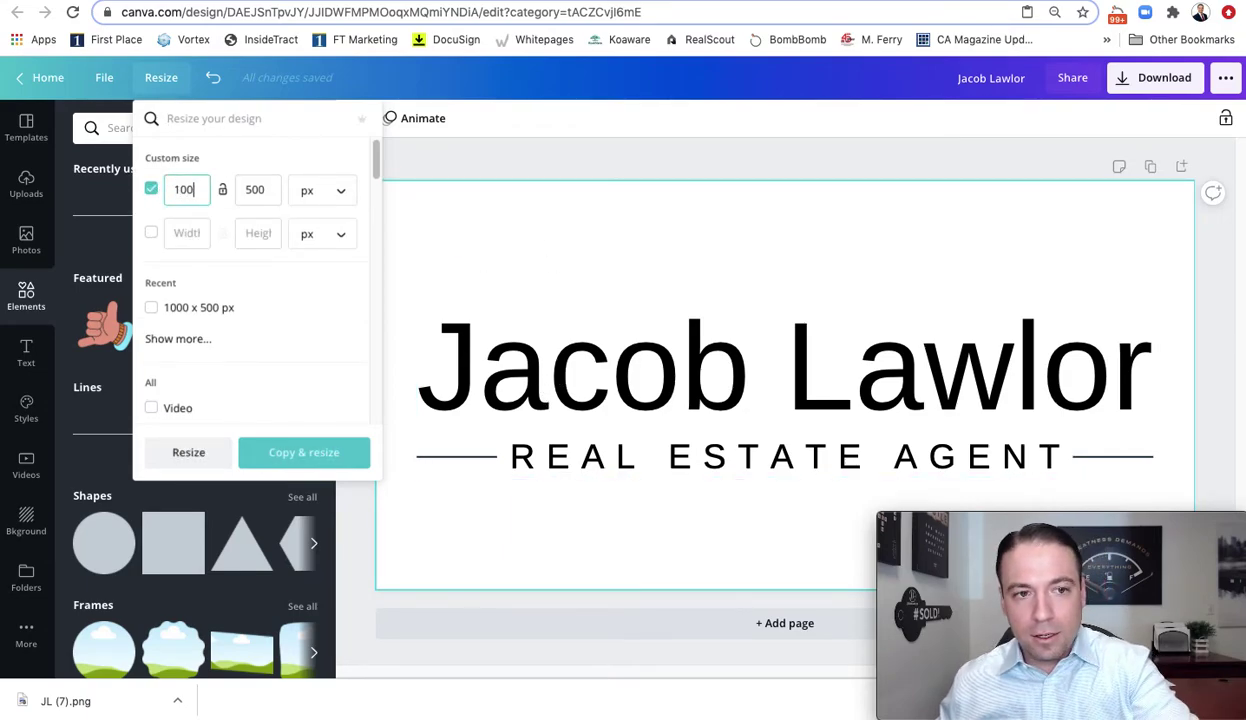
{"action": "left_click", "coordinate": [261, 192]}
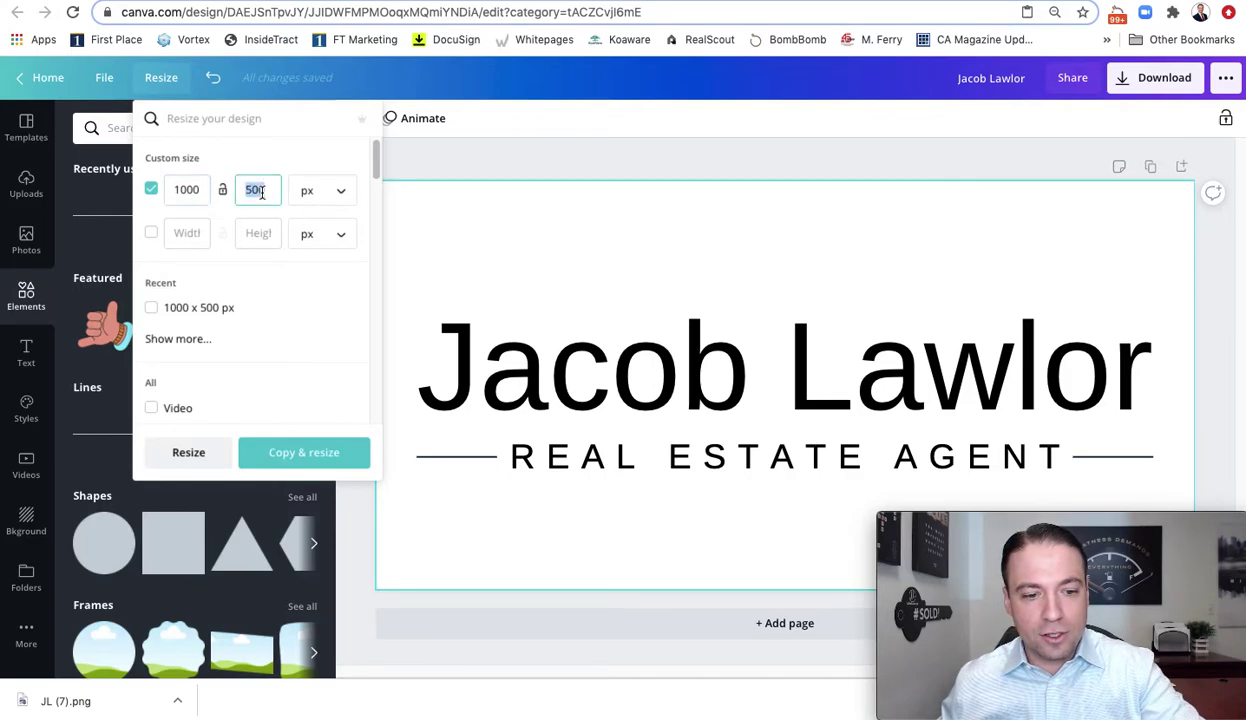
{"action": "type", "text": "350"}
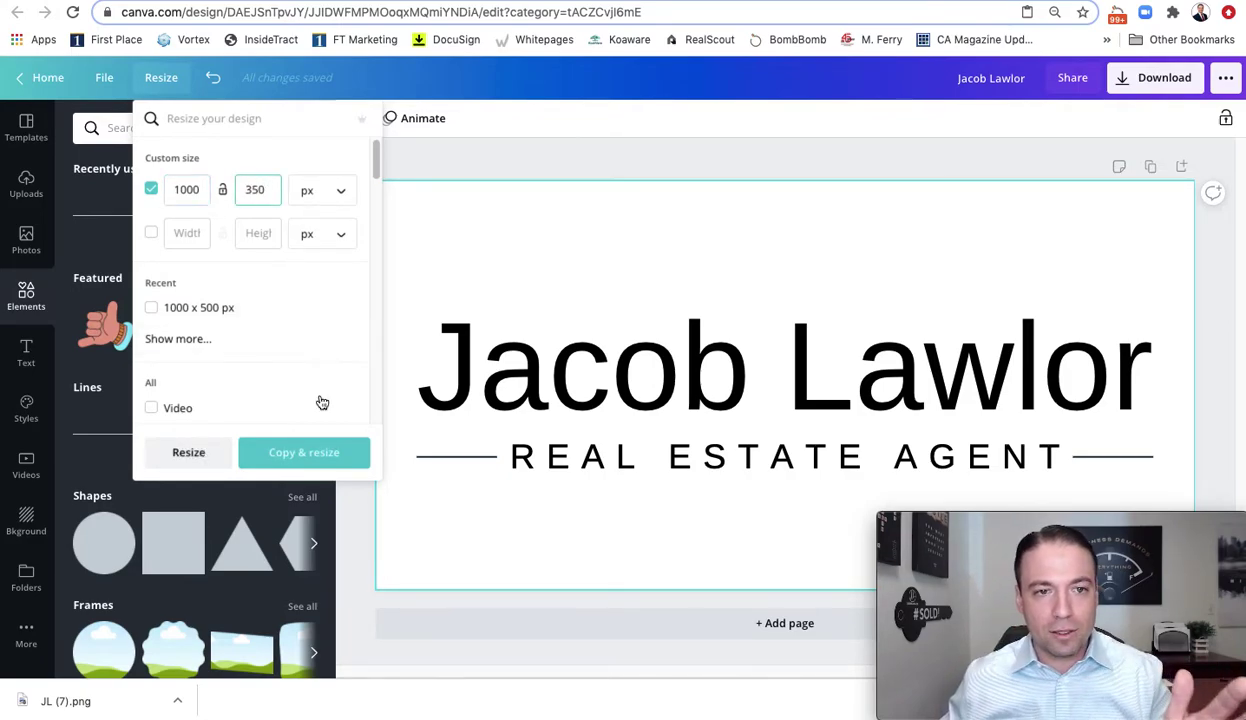
{"action": "left_click", "coordinate": [190, 453]}
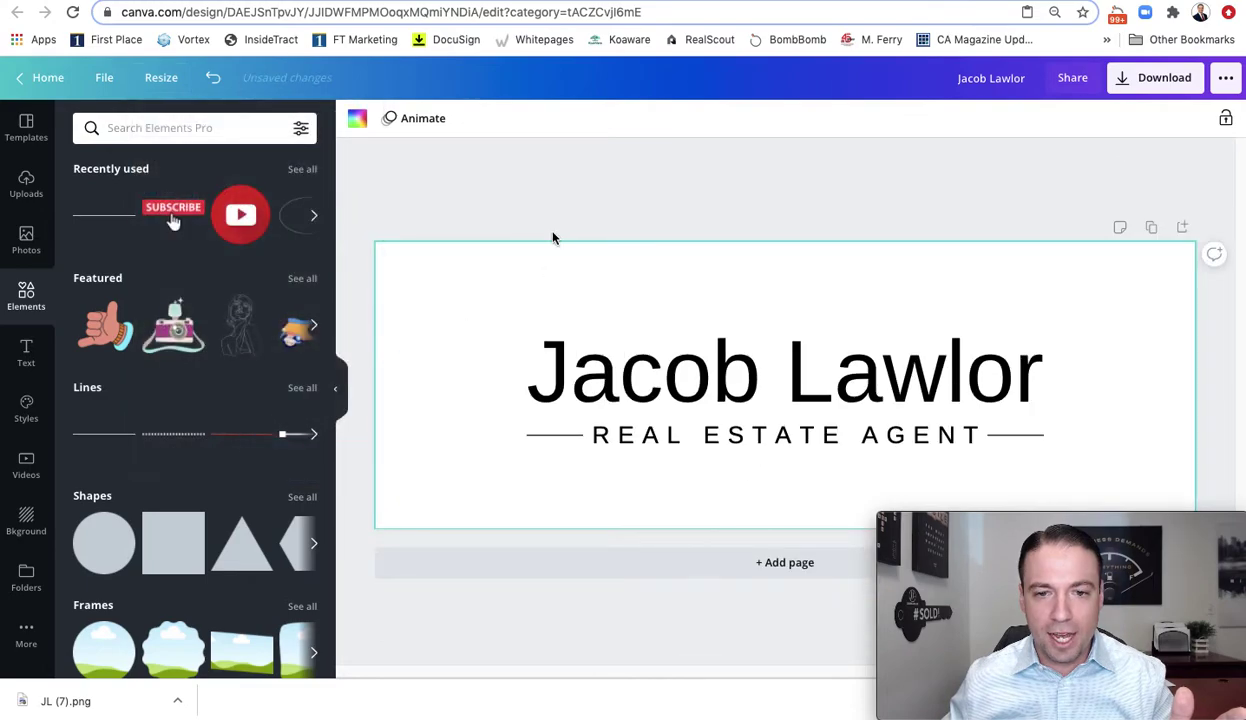
Enlarge the name-and-title logo group so it spans nearly the full page width
{"action": "left_click", "coordinate": [605, 378]}
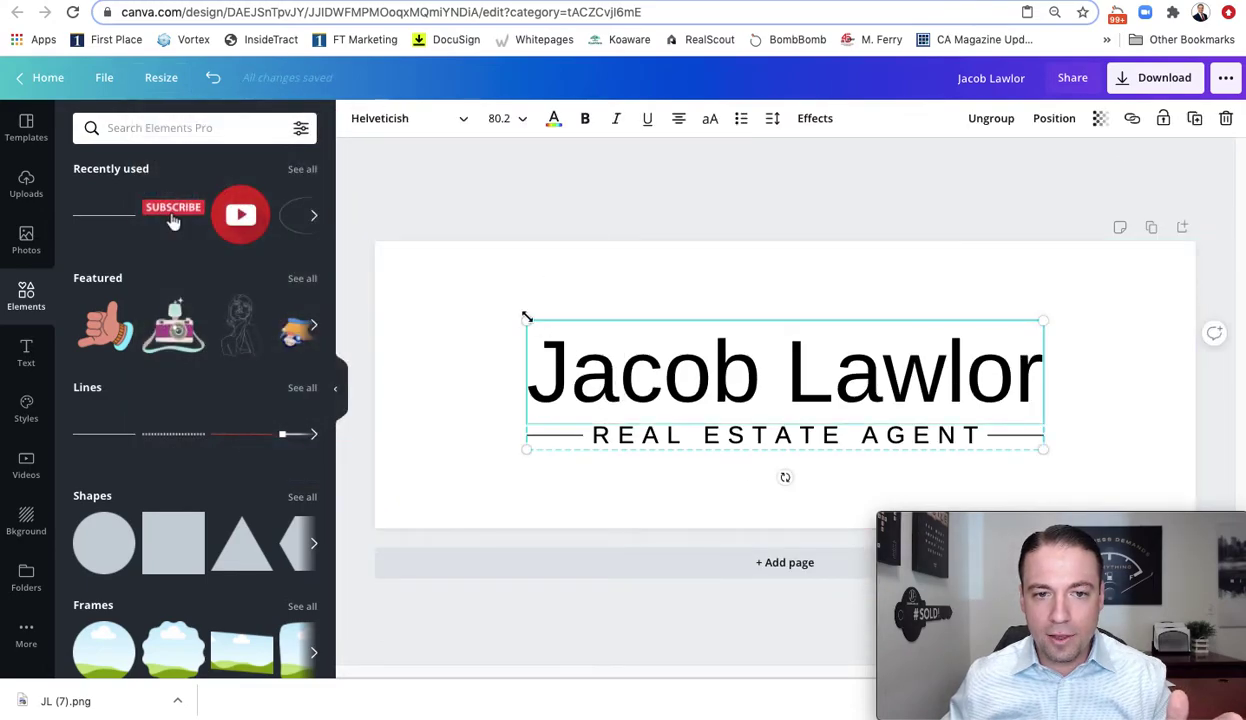
{"action": "left_click_drag", "start_coordinate": [526, 322], "coordinate": [404, 290]}
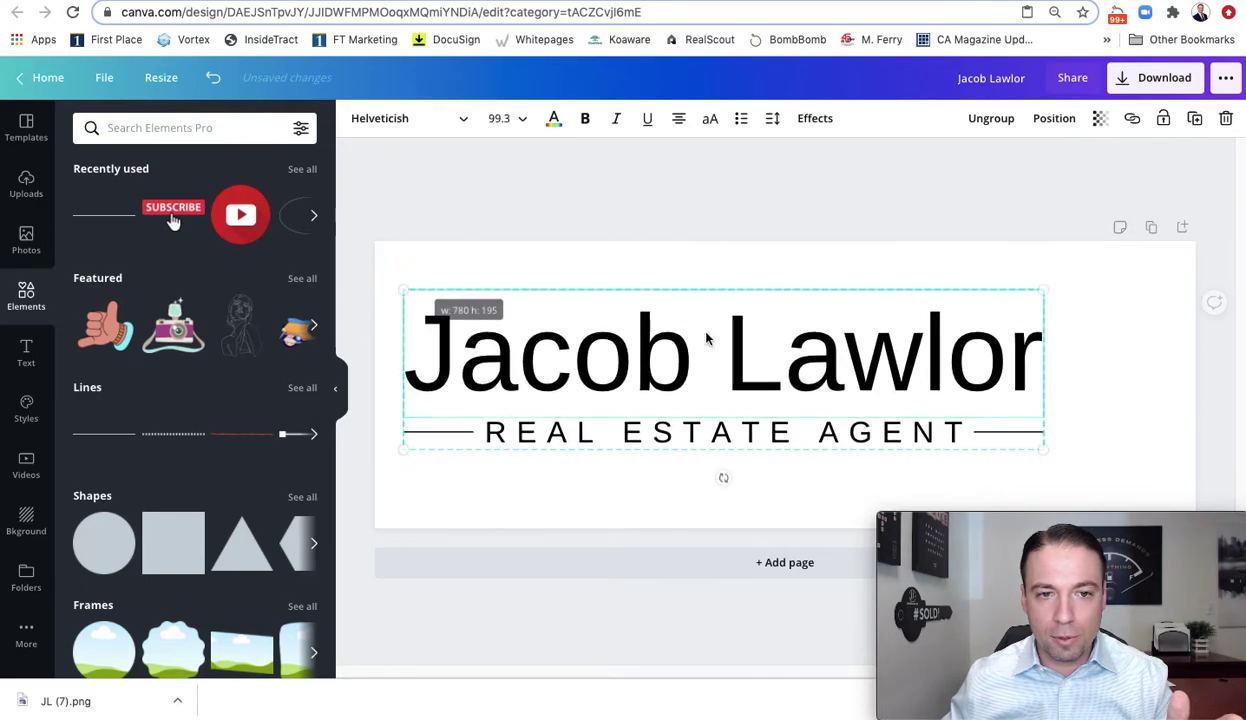
{"action": "left_click_drag", "start_coordinate": [1043, 449], "coordinate": [1167, 470]}
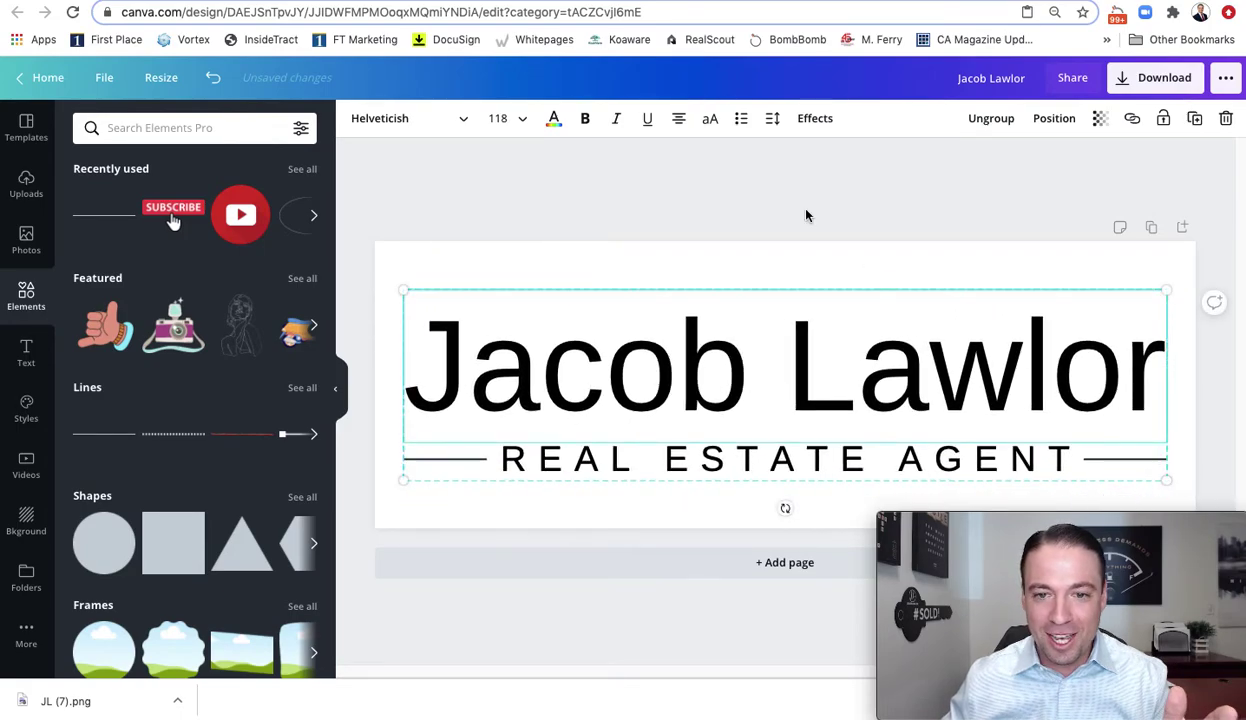
{"action": "left_click", "coordinate": [783, 274]}
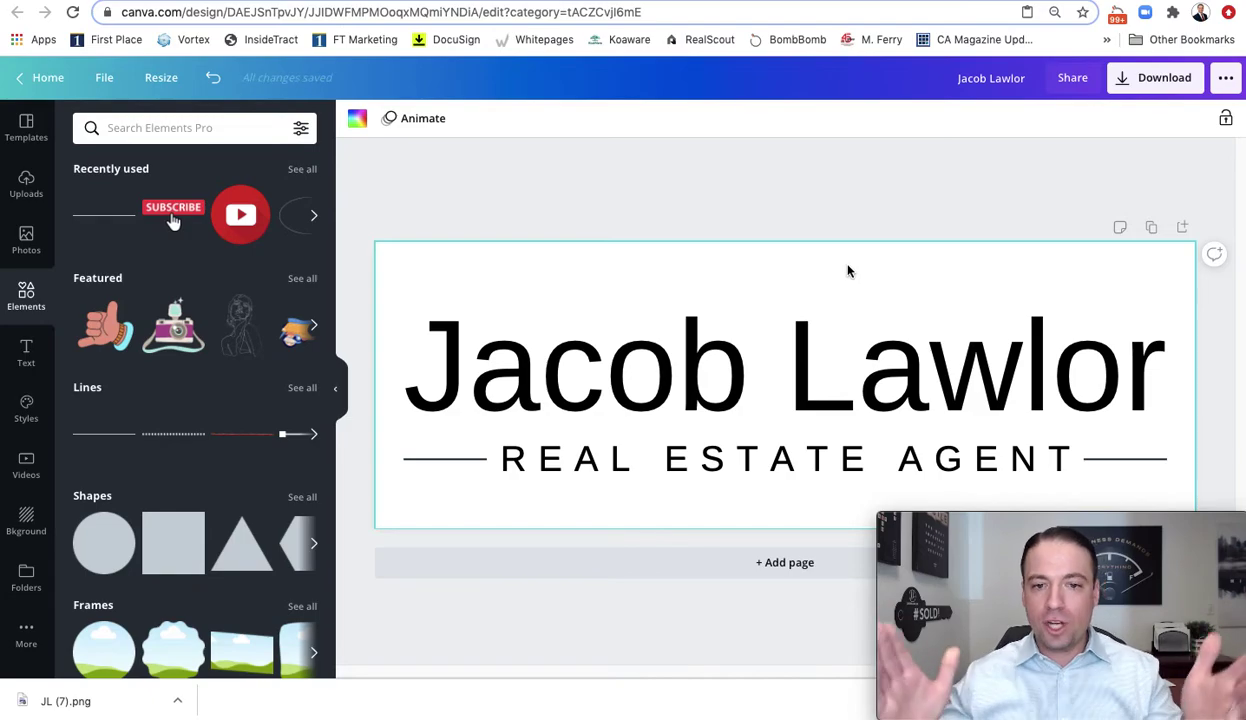
Download the 1000 × 350 banner as a PNG and dismiss the saved-design confirmation
{"action": "left_click", "coordinate": [1152, 77]}
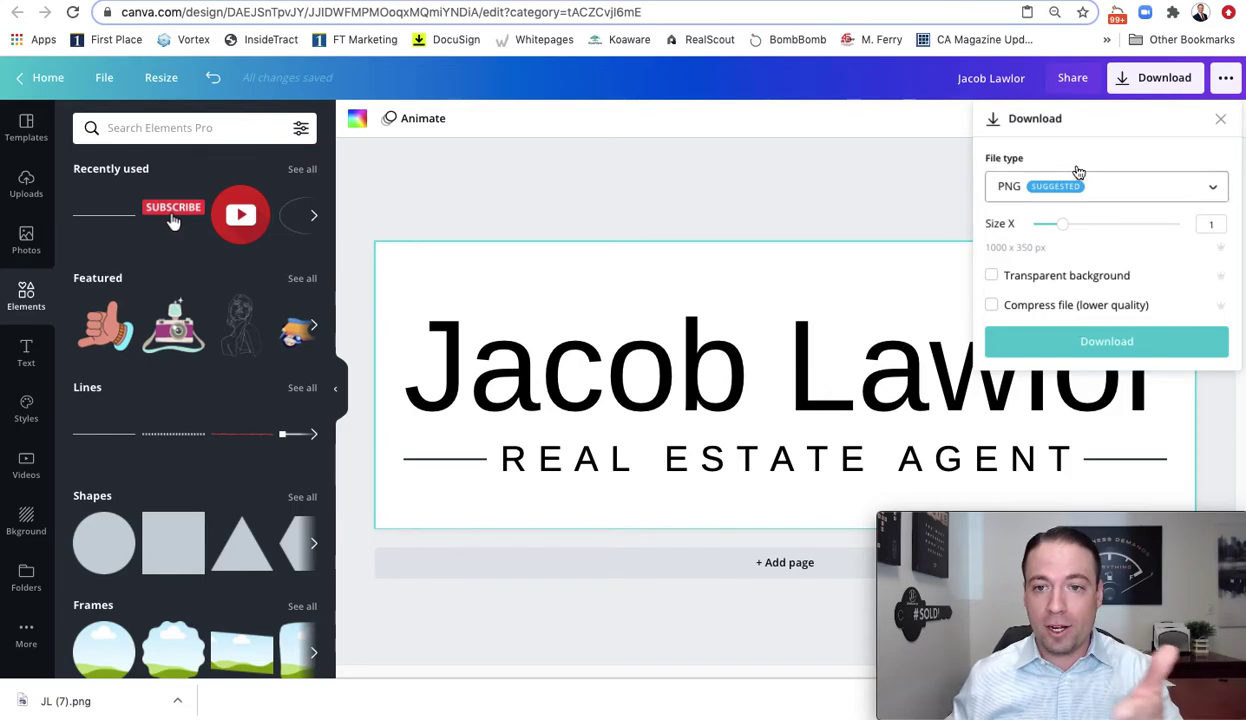
{"action": "left_click", "coordinate": [1087, 350]}
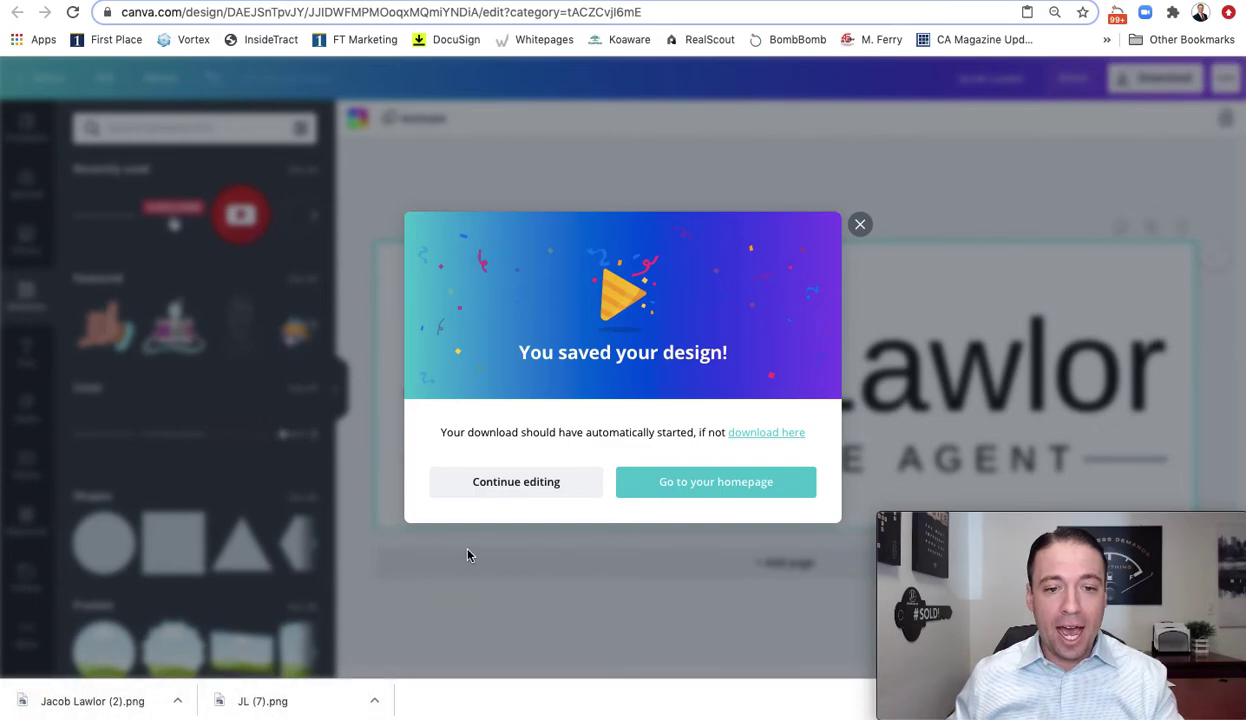
{"action": "left_click", "coordinate": [861, 224]}
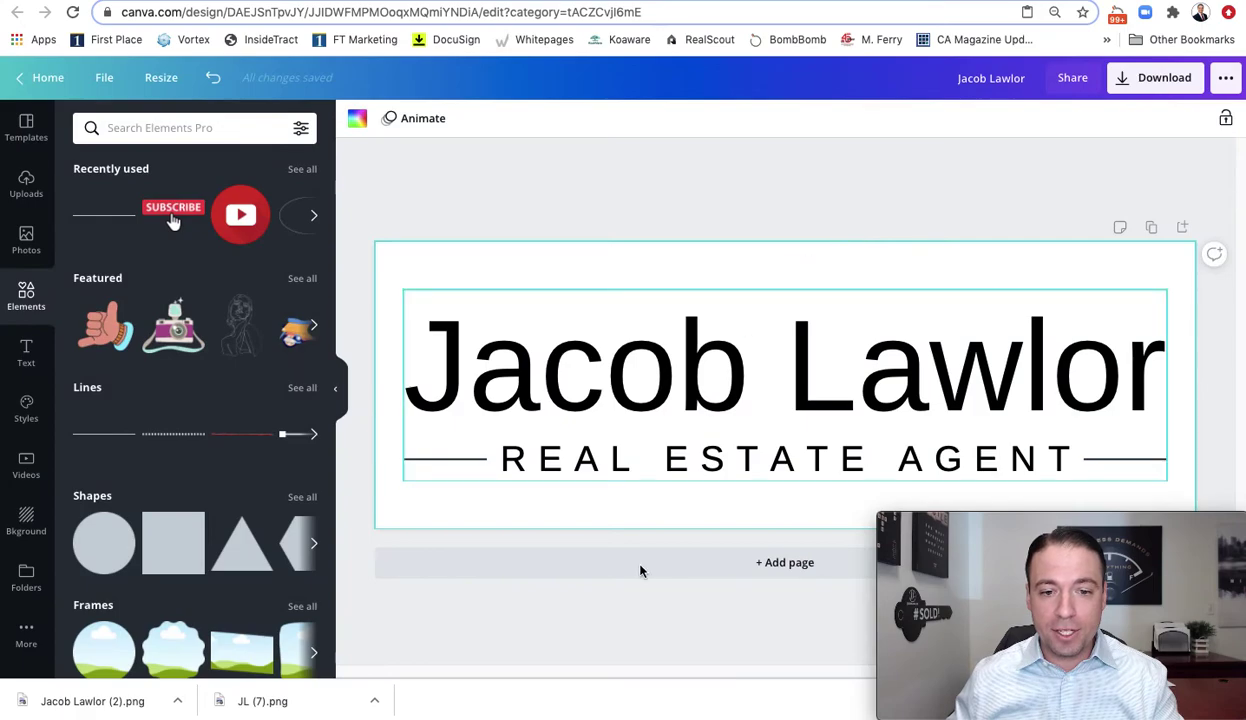
{"action": "mouse_move", "coordinate": [530, 712]}
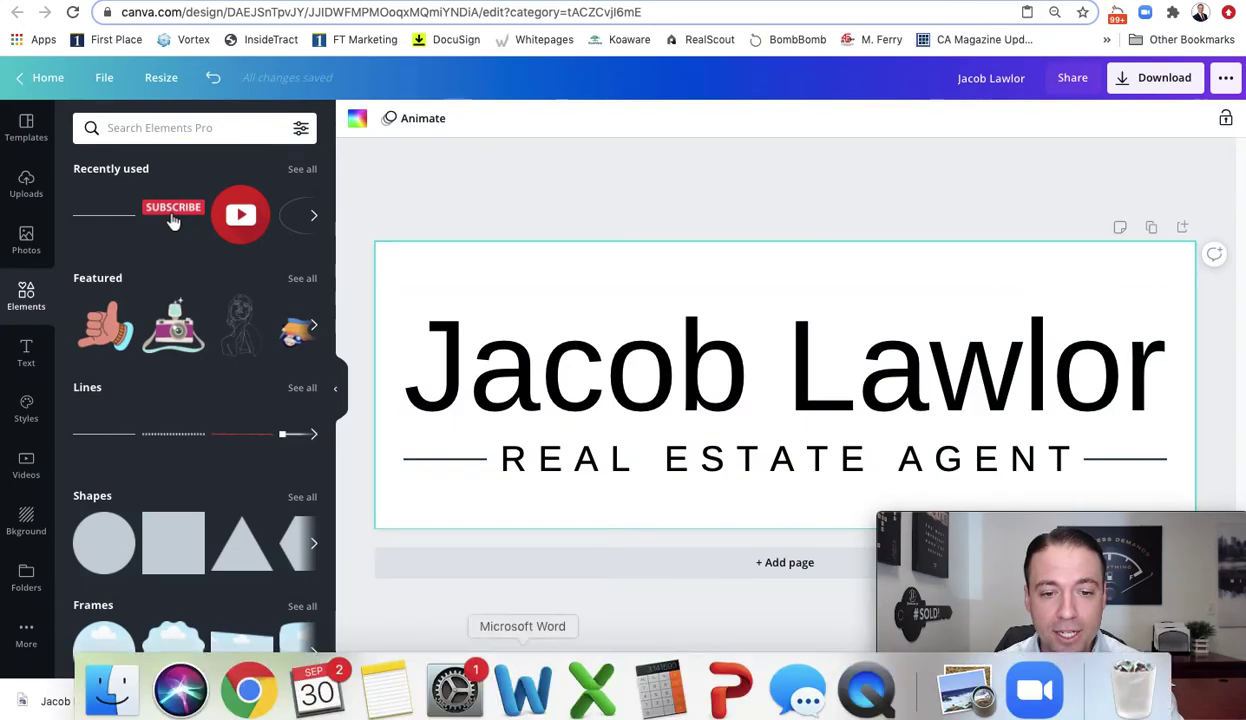
{"action": "left_click", "coordinate": [522, 683]}
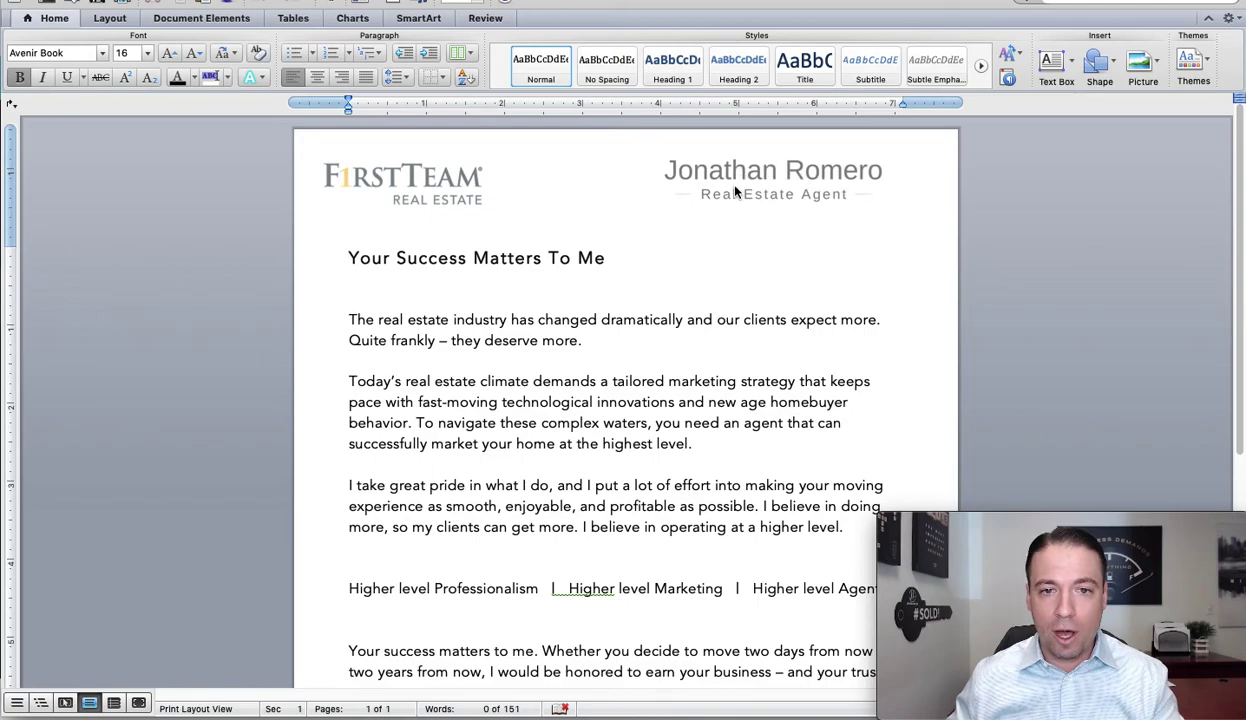
{"action": "scroll", "coordinate": [726, 256], "scroll_direction": "down", "scroll_amount": 5}
{"action": "scroll", "coordinate": [728, 295], "scroll_direction": "down", "scroll_amount": 4}
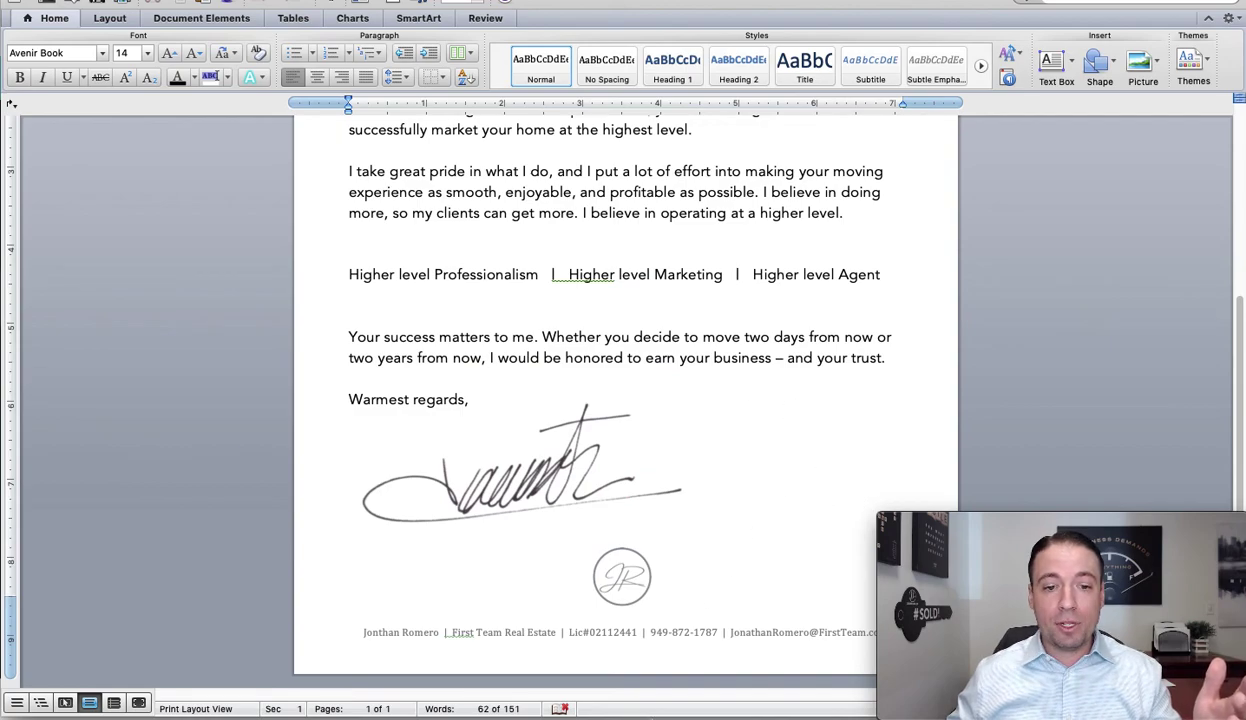
{"action": "mouse_move", "coordinate": [651, 716]}
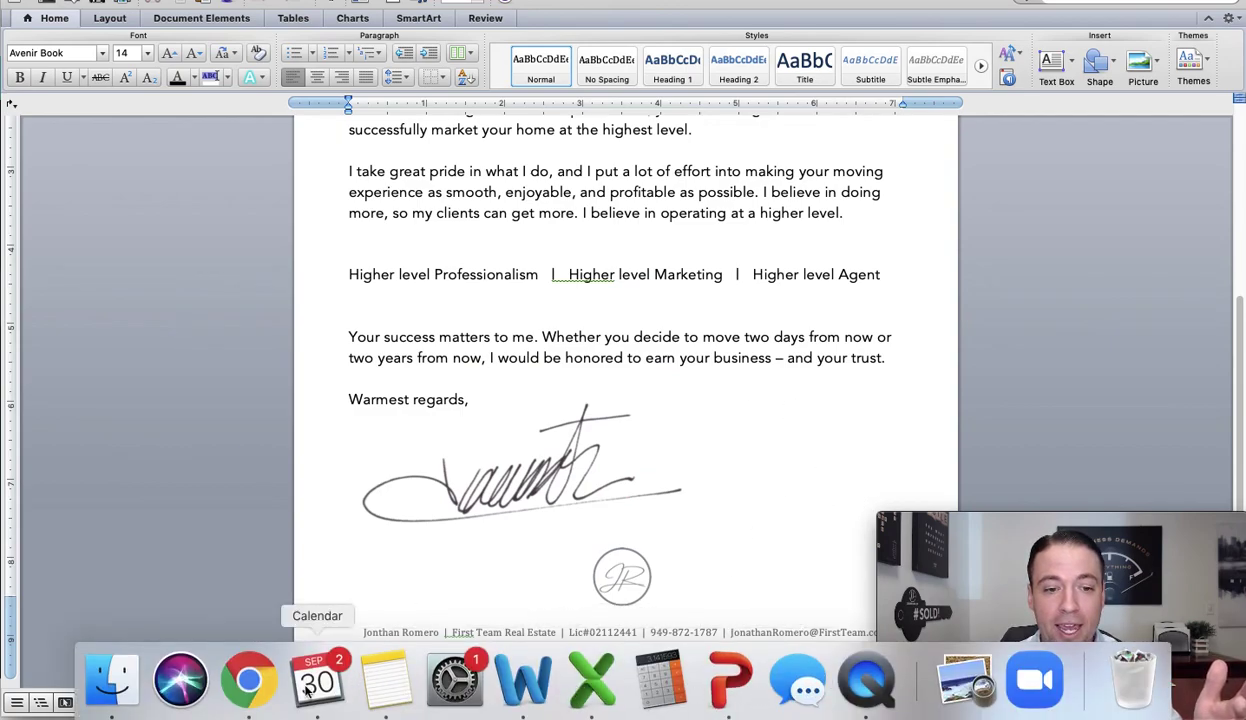
{"action": "left_click", "coordinate": [248, 683]}
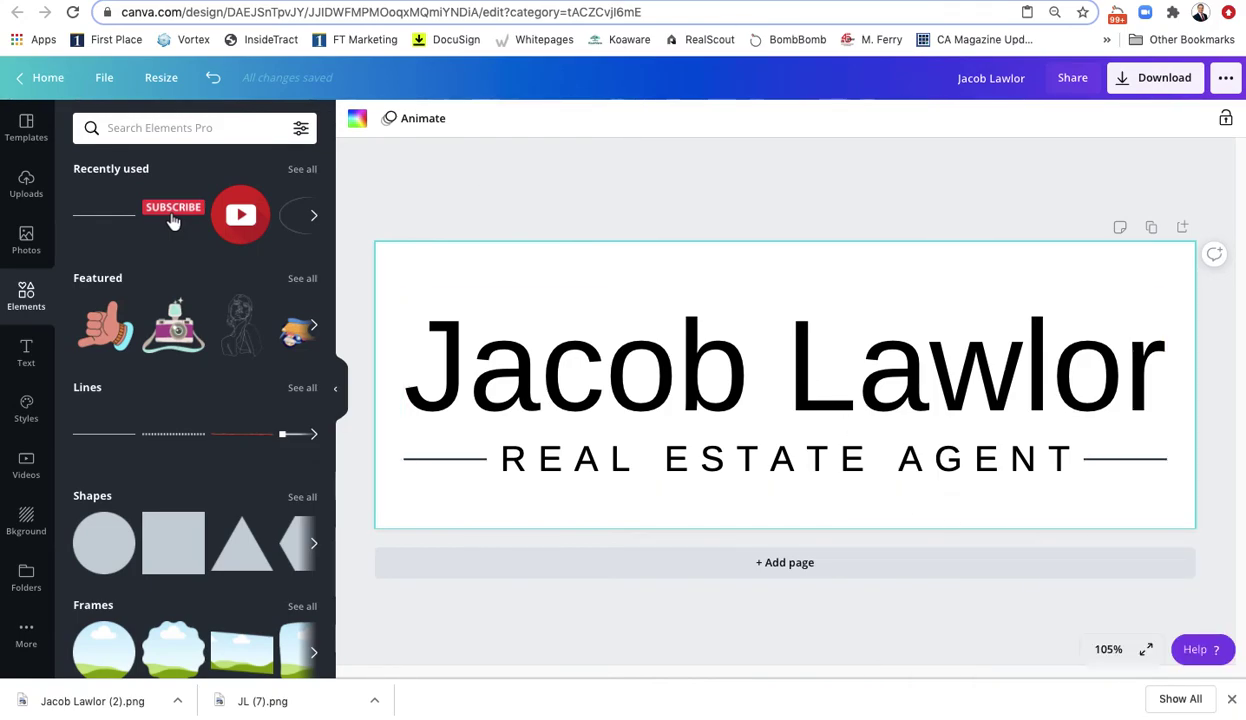
{"action": "mouse_move", "coordinate": [1020, 690]}
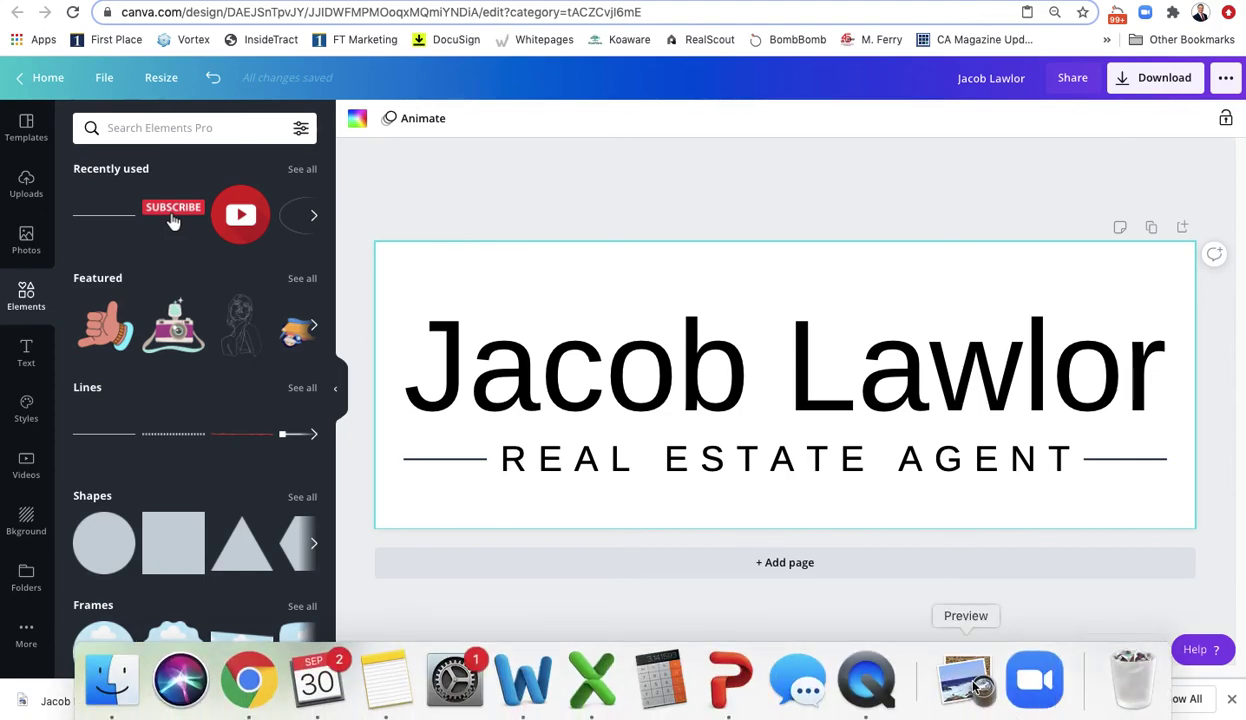